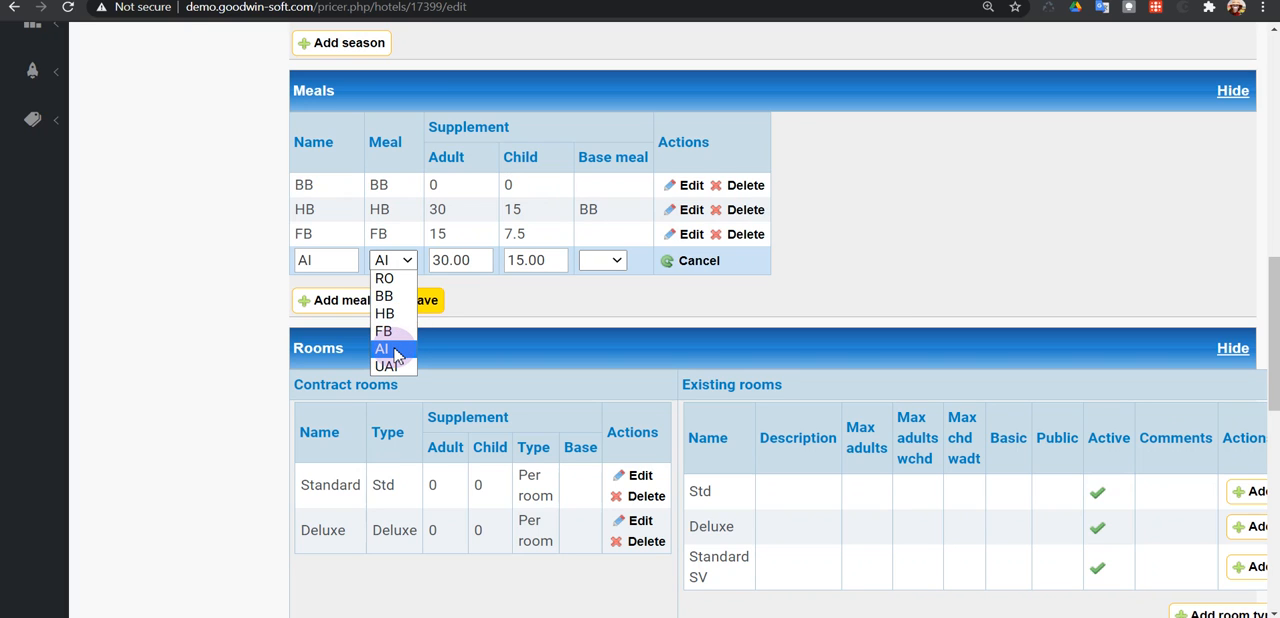
Keep AI as the meal type of the fourth meal, rename the meal as Diamond AI and save the meals.
{"action": "left_click", "coordinate": [389, 348]}
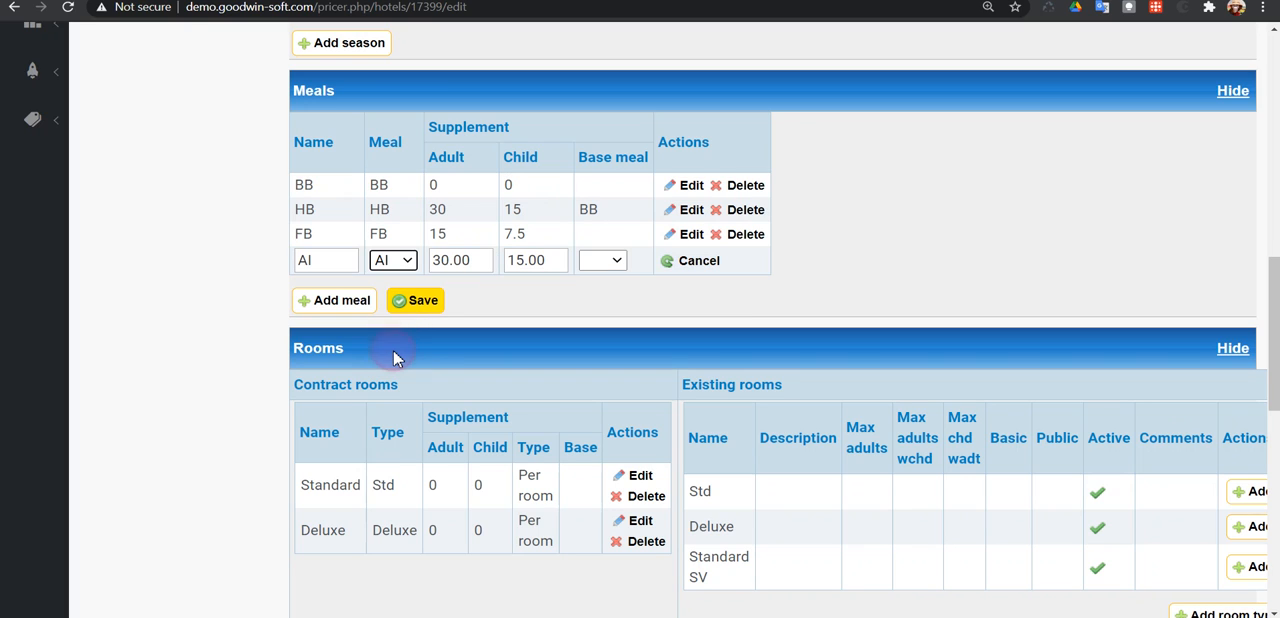
{"action": "left_click", "coordinate": [301, 260]}
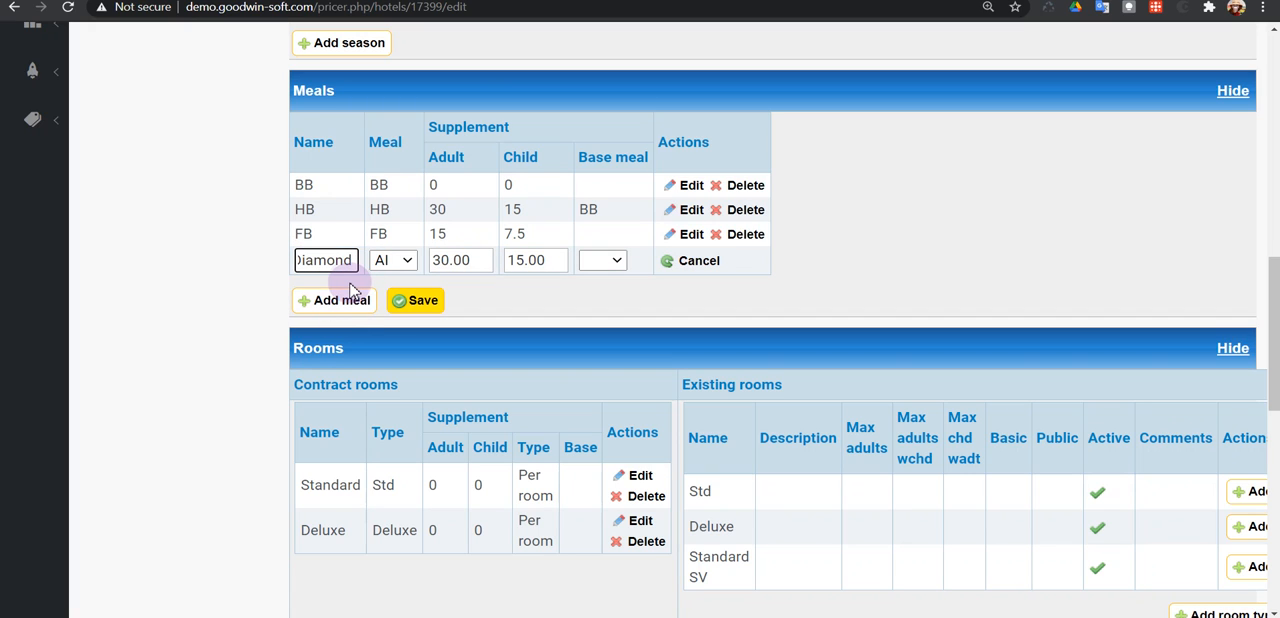
{"action": "left_click", "coordinate": [397, 263]}
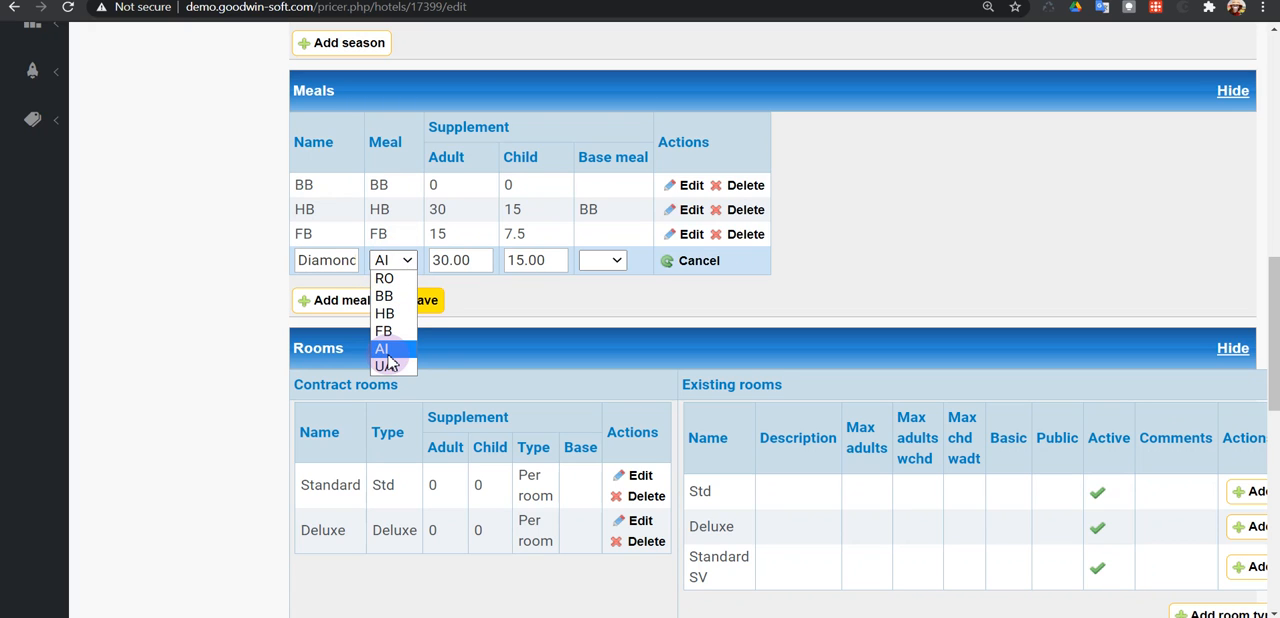
{"action": "left_click", "coordinate": [325, 286]}
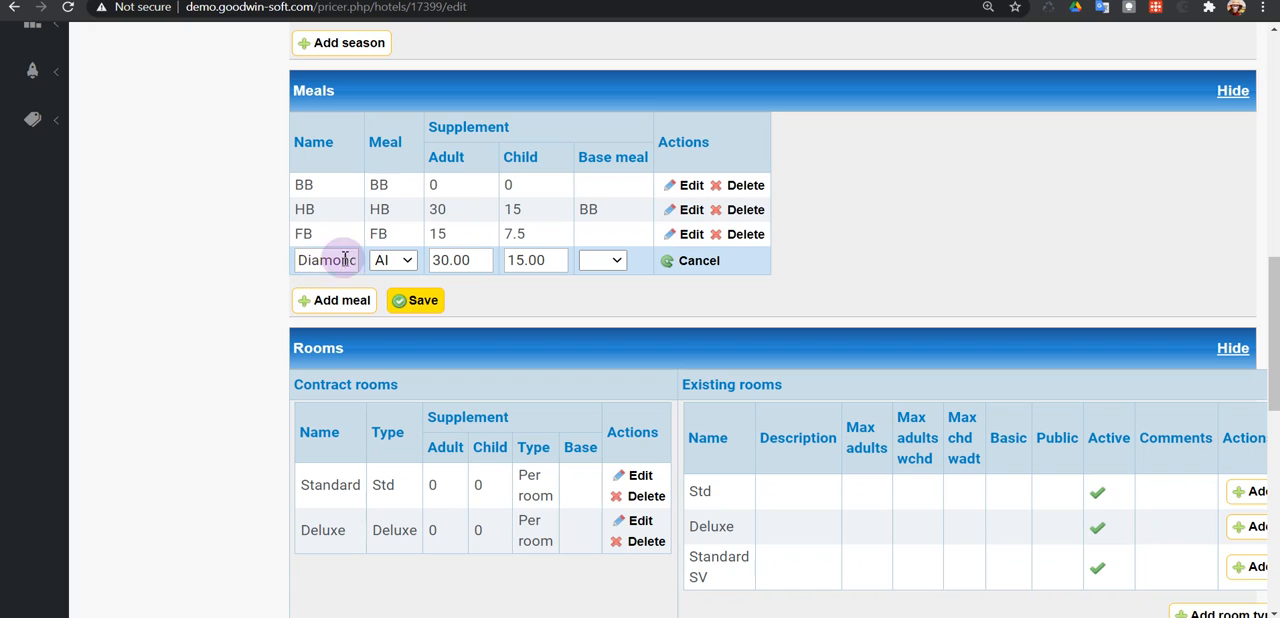
{"action": "left_click", "coordinate": [417, 302]}
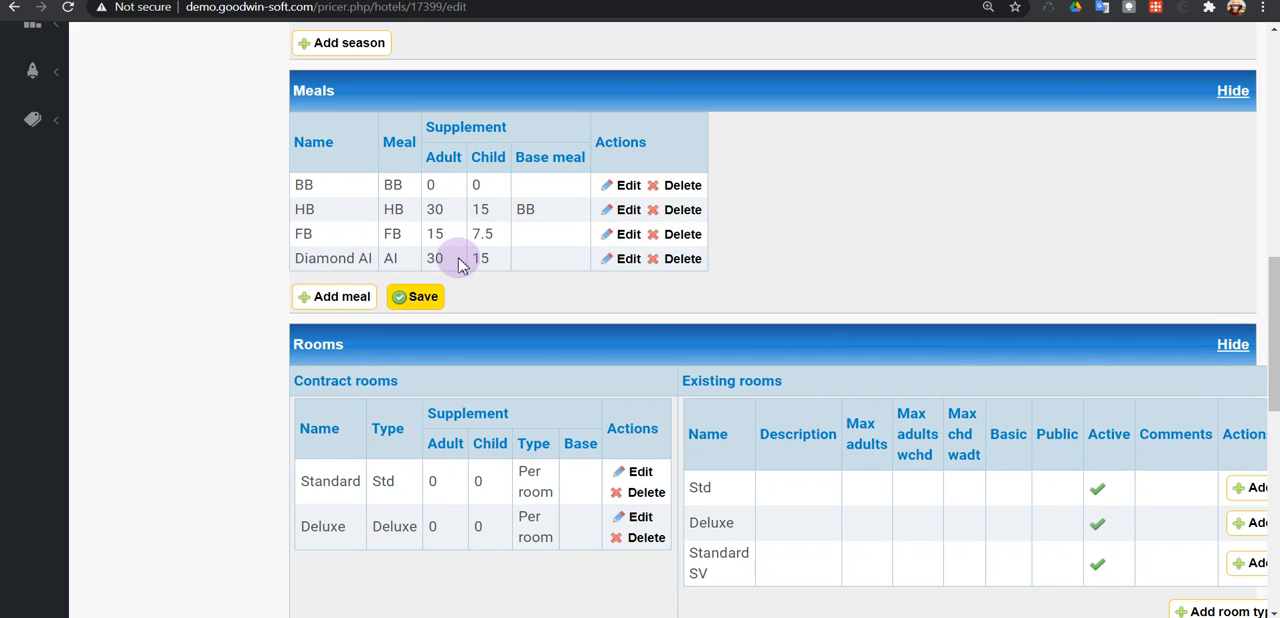
Update the published version of the Ambassador City Jomtien (Ocean Wing) contract with the meal change.
{"action": "scroll", "coordinate": [952, 357], "scroll_direction": "up", "scroll_amount": 3}
{"action": "scroll", "coordinate": [952, 357], "scroll_direction": "up", "scroll_amount": 5}
{"action": "left_click", "coordinate": [914, 338]}
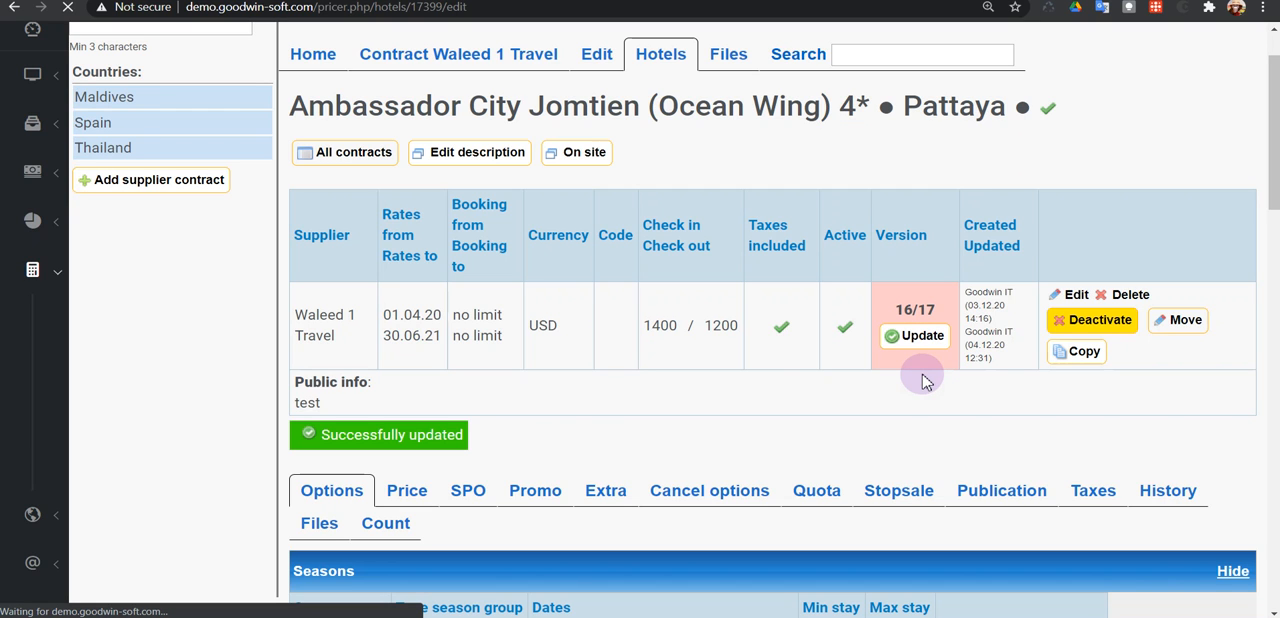
{"action": "scroll", "coordinate": [922, 381], "scroll_direction": "down", "scroll_amount": 3}
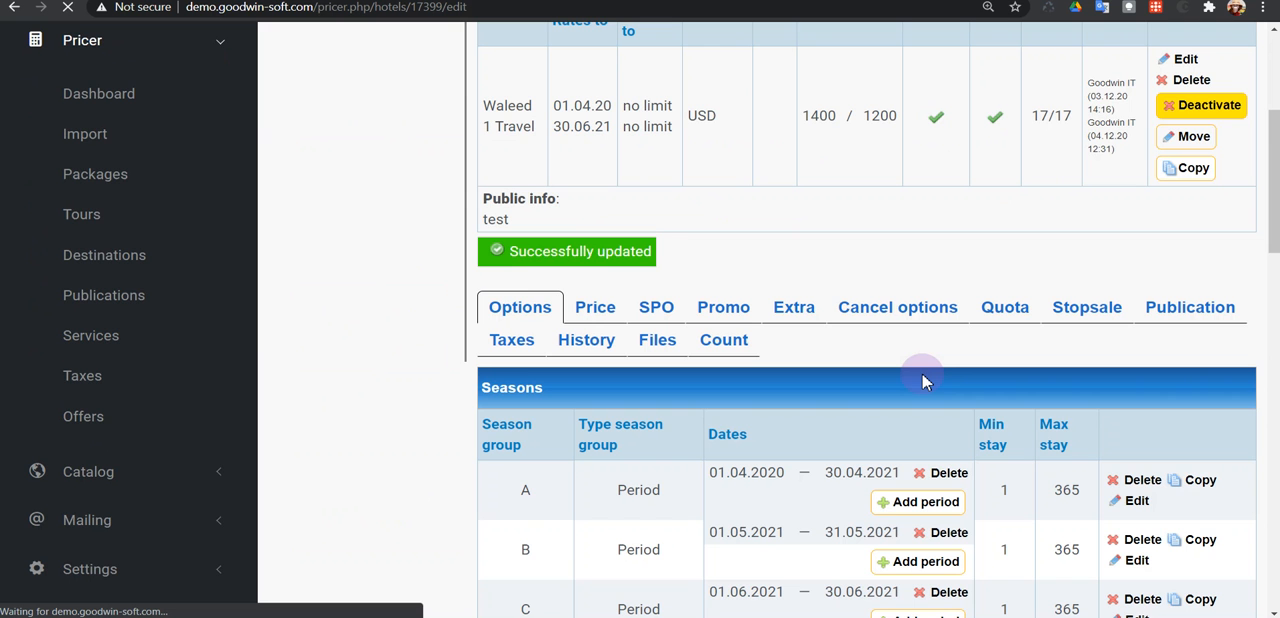
{"action": "scroll", "coordinate": [922, 381], "scroll_direction": "down", "scroll_amount": 5}
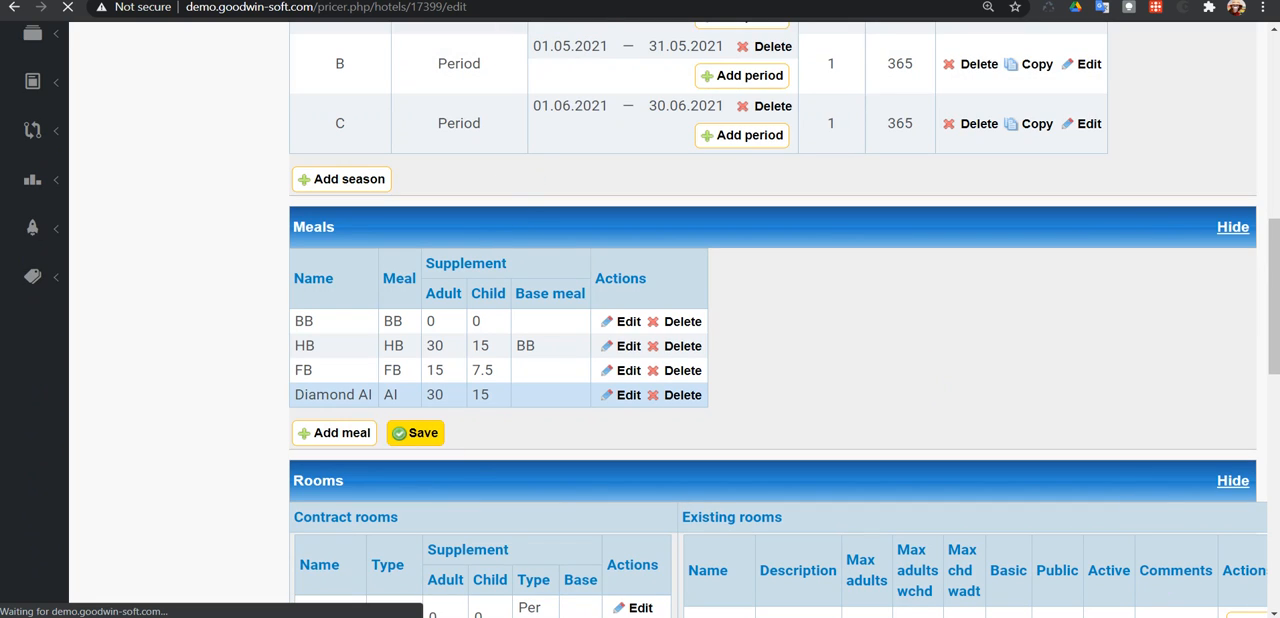
Switch to the demo booking site and rerun the Pattaya hotel search for 20.01.2021 - 27.01.2021 with 2 adults.
{"action": "left_click", "coordinate": [468, 1]}
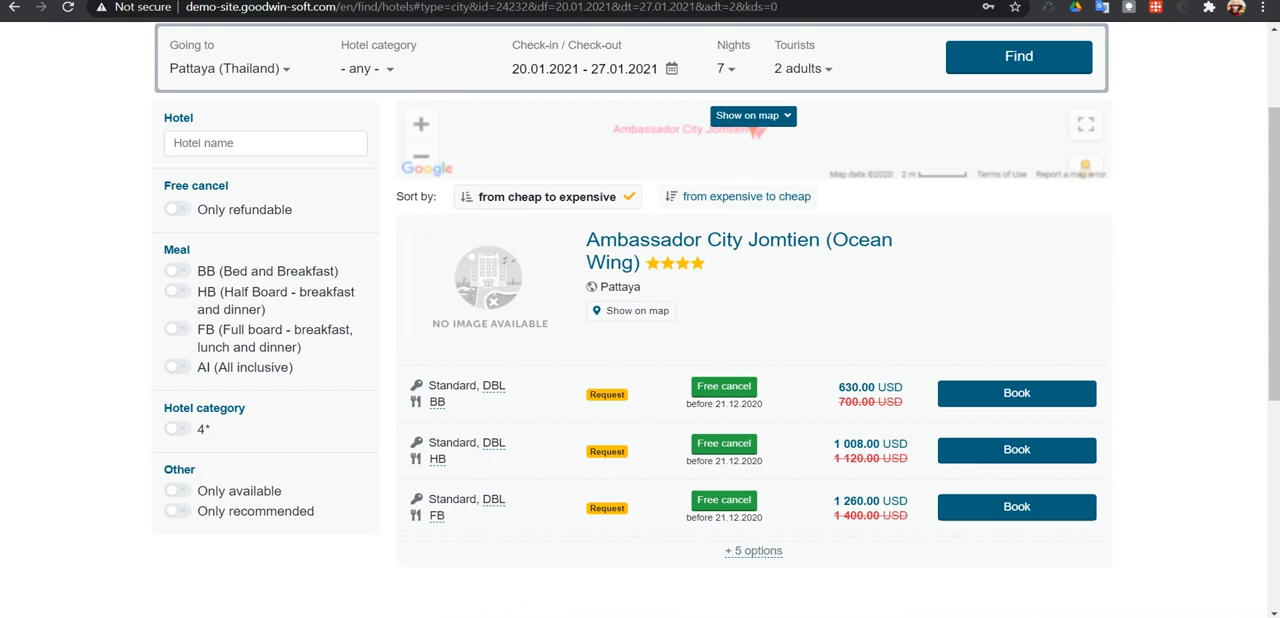
{"action": "scroll", "coordinate": [843, 314], "scroll_direction": "up", "scroll_amount": 2}
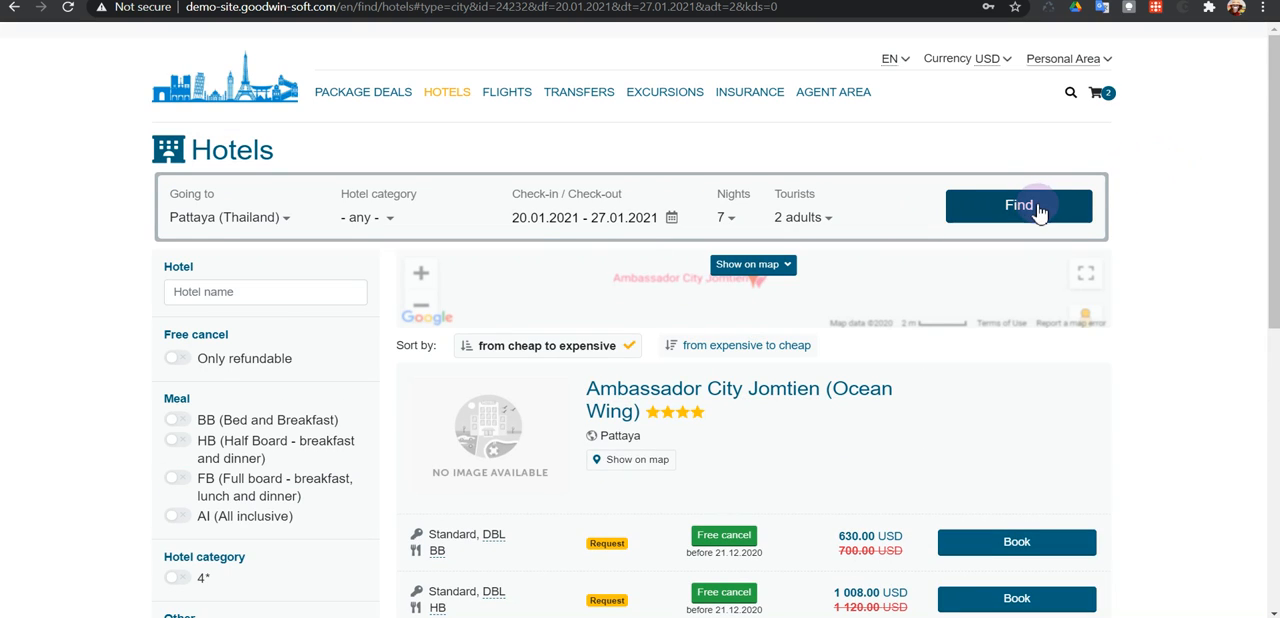
{"action": "left_click", "coordinate": [1040, 210]}
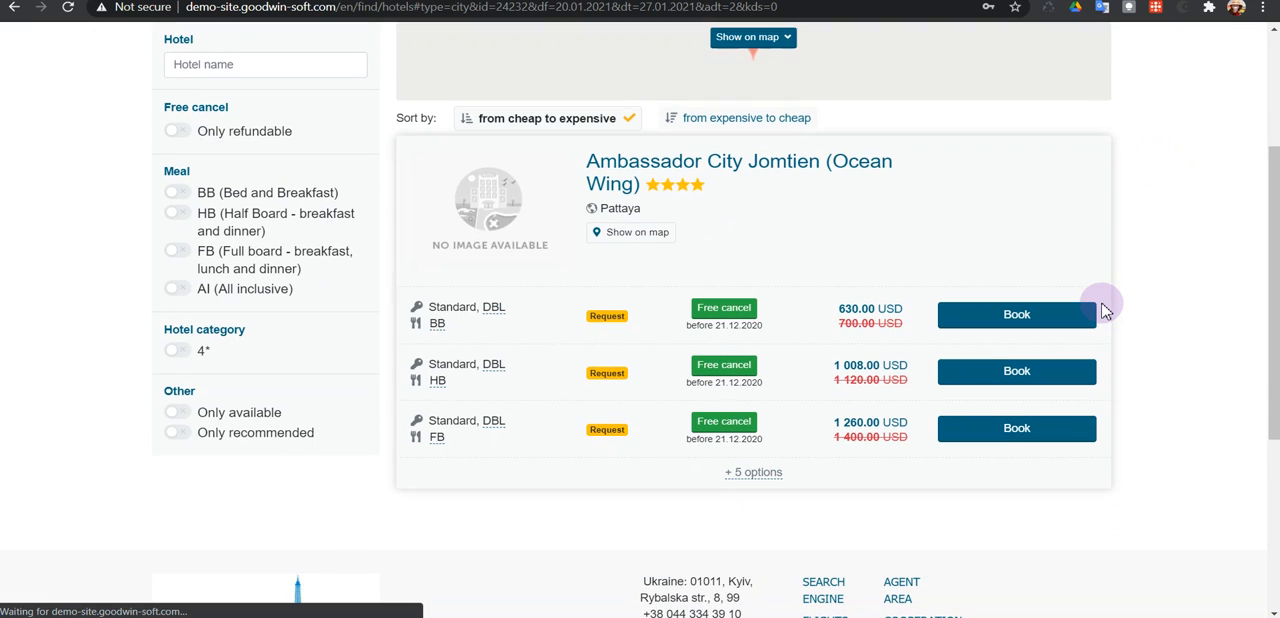
{"action": "scroll", "coordinate": [1108, 316], "scroll_direction": "up", "scroll_amount": 1}
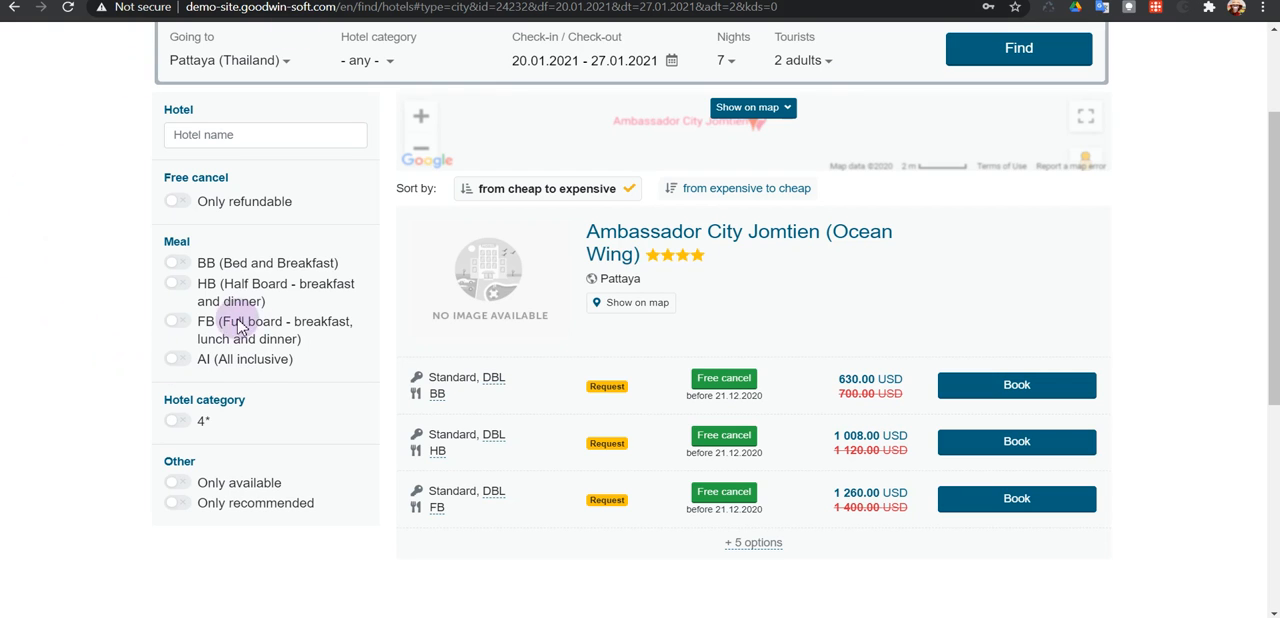
Filter the hotel offers by AI (All inclusive) and examine the meal names shown for the rooms.
{"action": "left_click", "coordinate": [174, 362]}
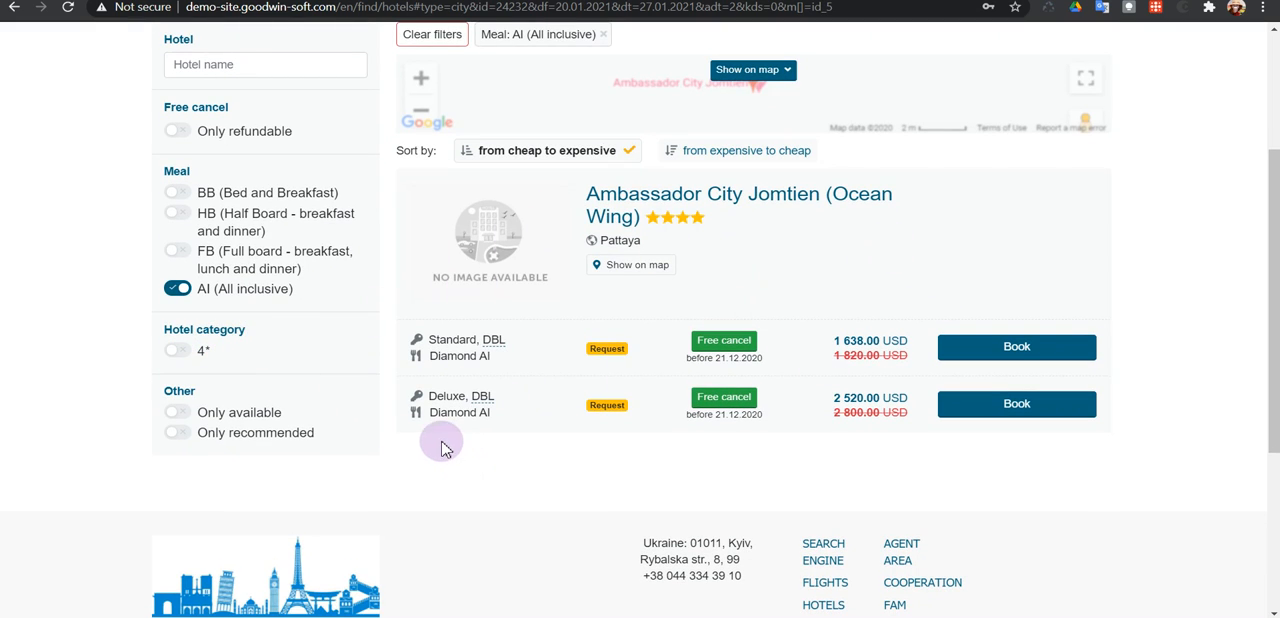
{"action": "left_click_drag", "start_coordinate": [430, 412], "coordinate": [491, 416]}
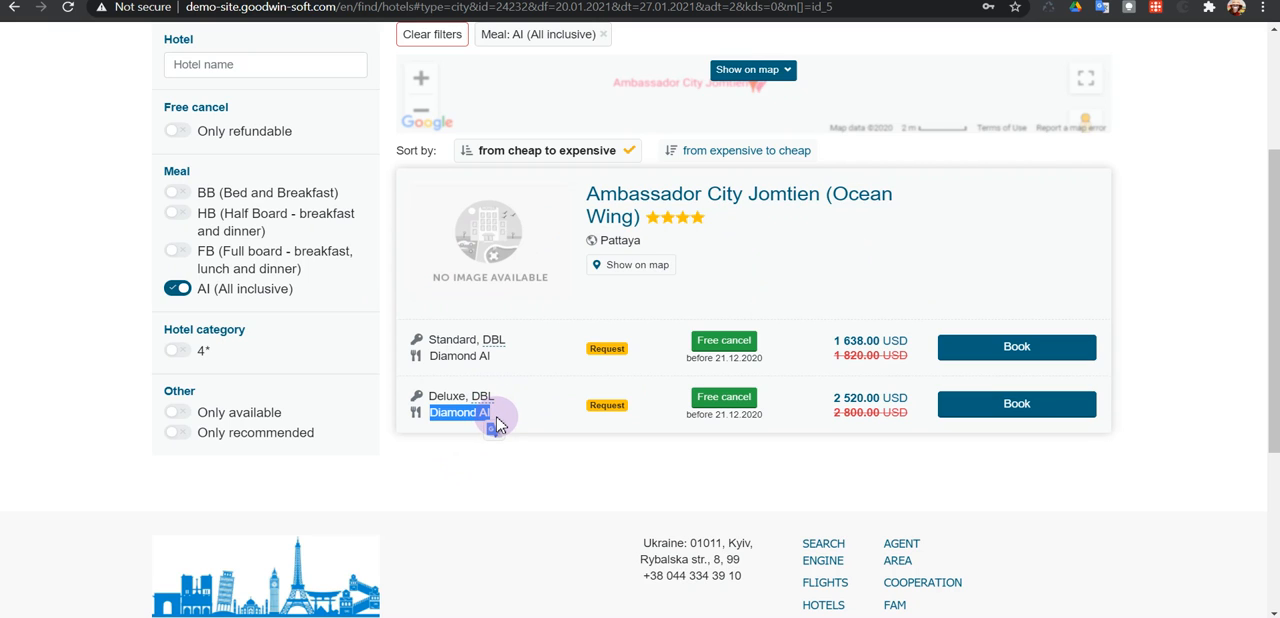
{"action": "left_click", "coordinate": [498, 420]}
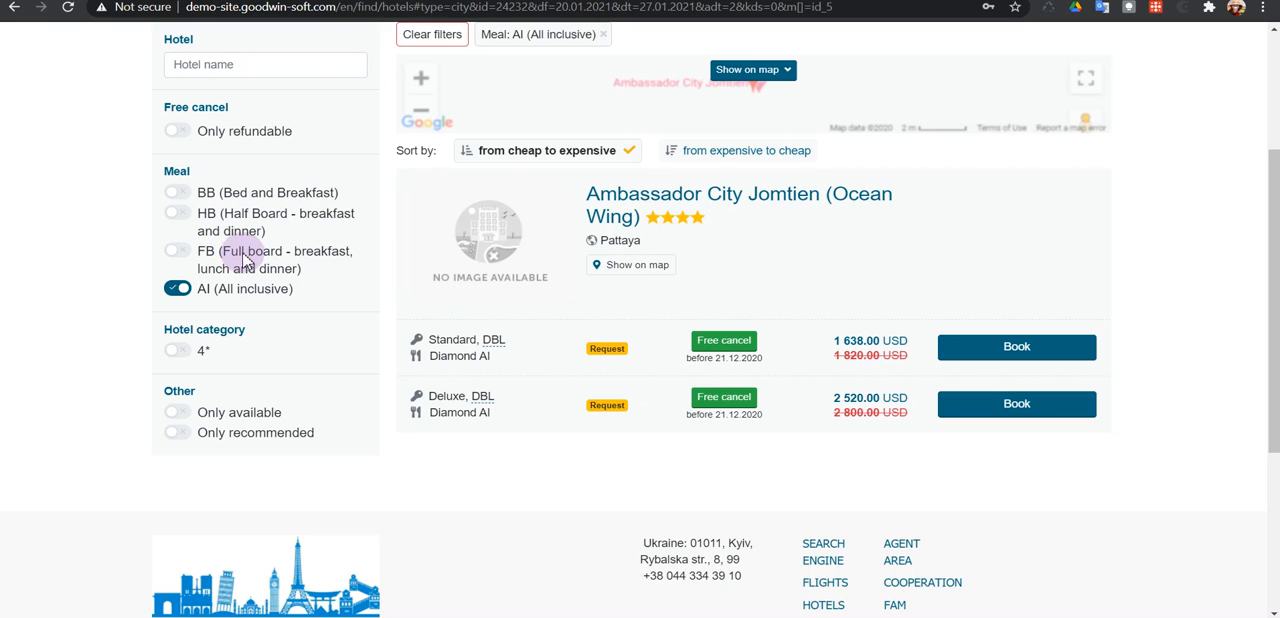
{"action": "scroll", "coordinate": [222, 290], "scroll_direction": "down", "scroll_amount": 1}
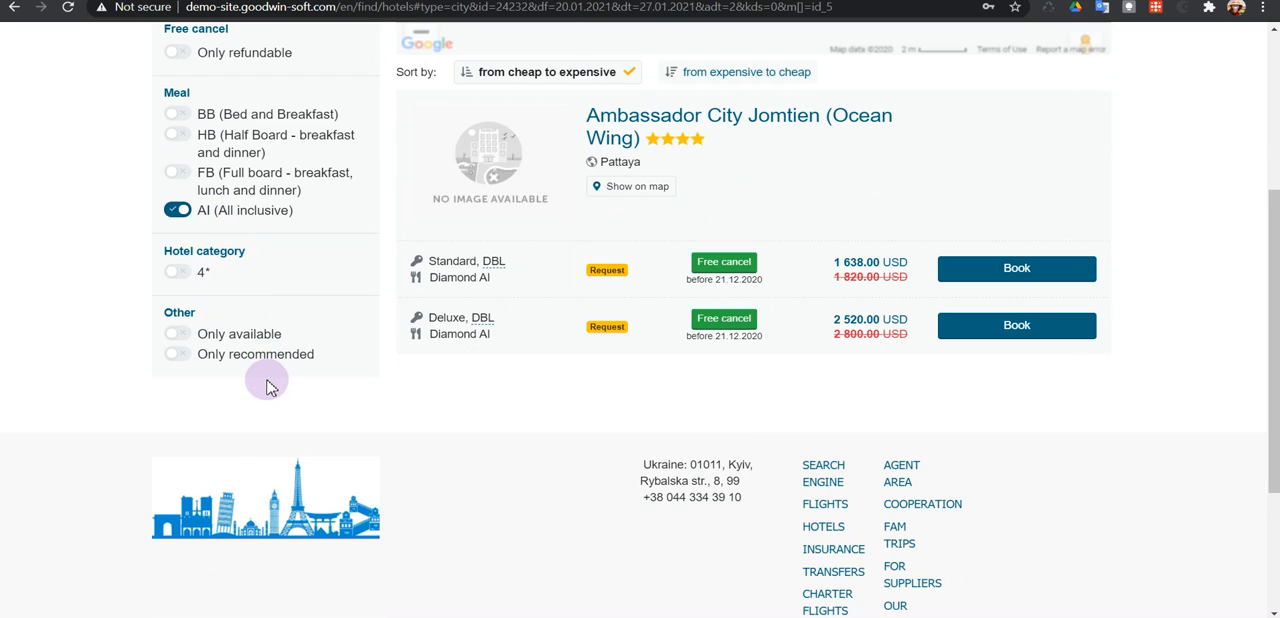
{"action": "scroll", "coordinate": [330, 345], "scroll_direction": "up", "scroll_amount": 1}
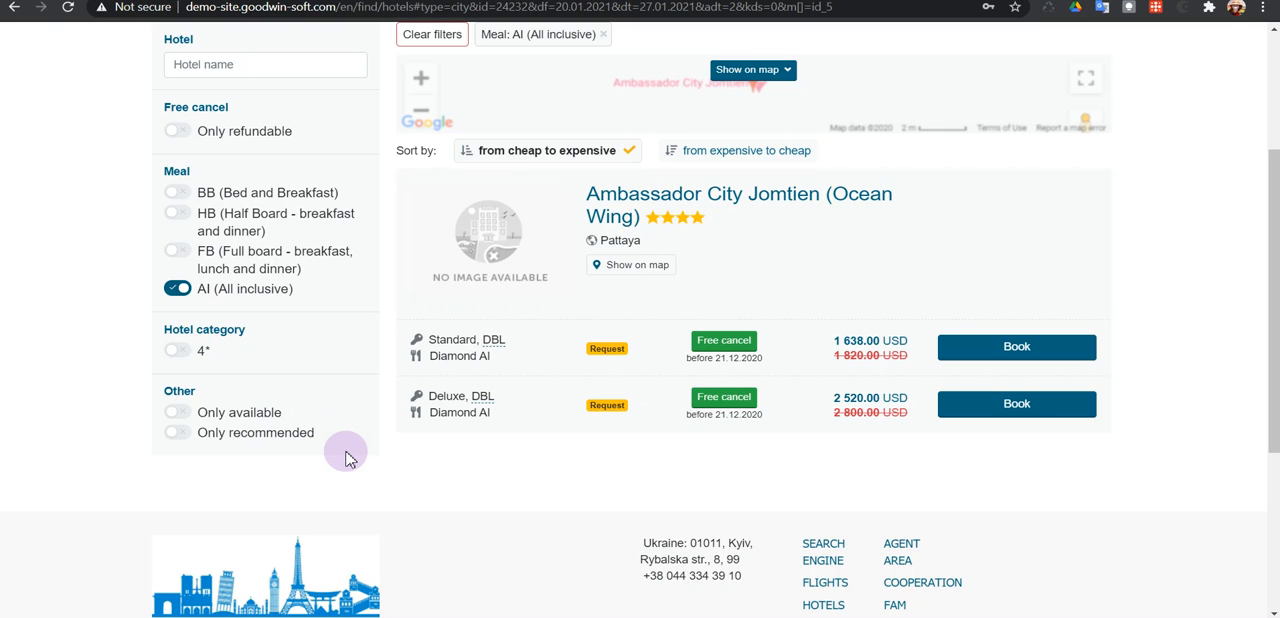
{"action": "scroll", "coordinate": [347, 458], "scroll_direction": "up", "scroll_amount": 1}
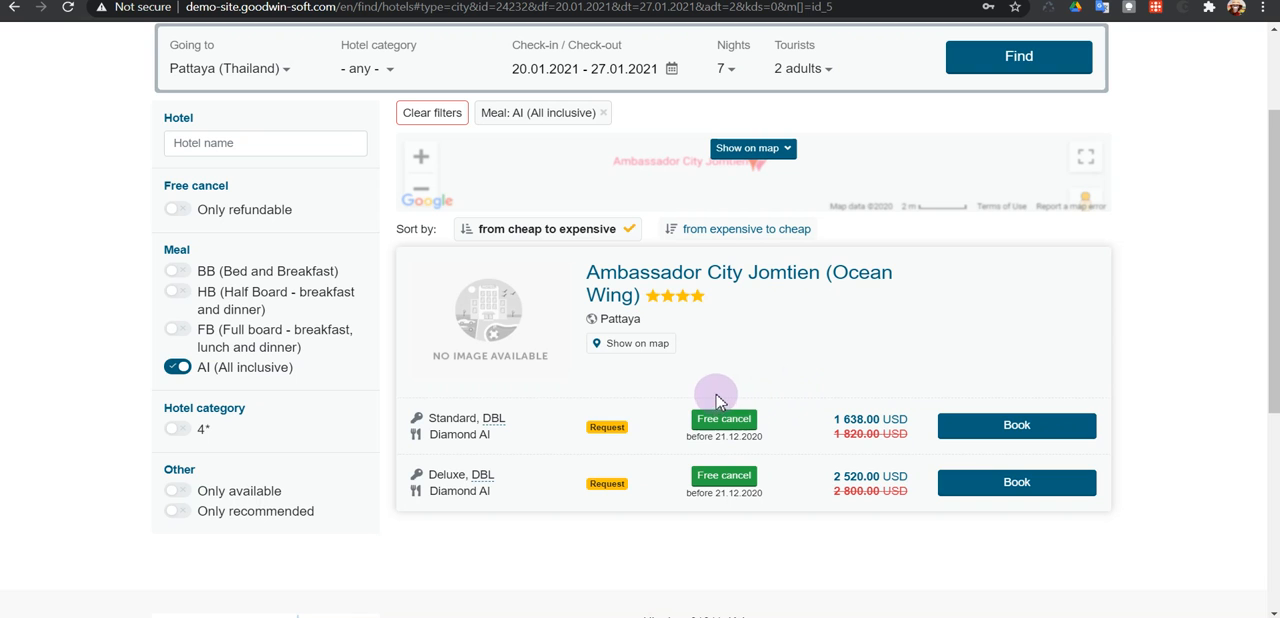
Open the Ambassador City Jomtien (Ocean Wing) hotel page and find the Diamond AI meal among its room rates.
{"action": "left_click", "coordinate": [600, 294]}
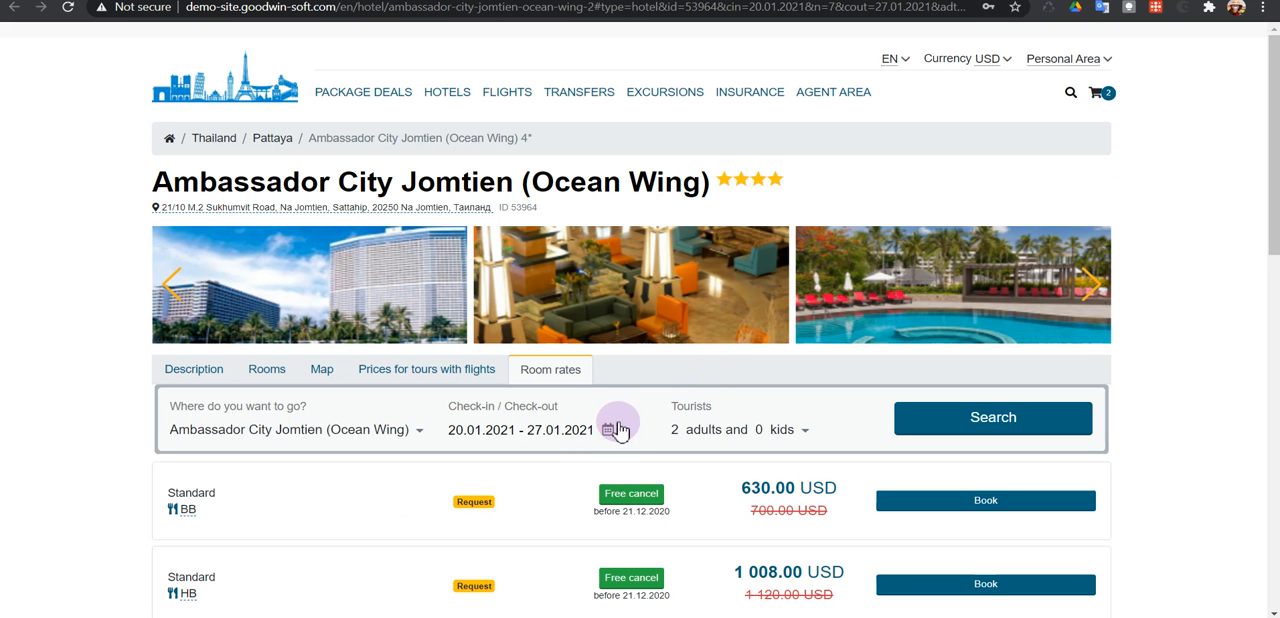
{"action": "scroll", "coordinate": [620, 428], "scroll_direction": "down", "scroll_amount": 2}
{"action": "scroll", "coordinate": [620, 428], "scroll_direction": "up", "scroll_amount": 2}
{"action": "scroll", "coordinate": [491, 320], "scroll_direction": "down", "scroll_amount": 3}
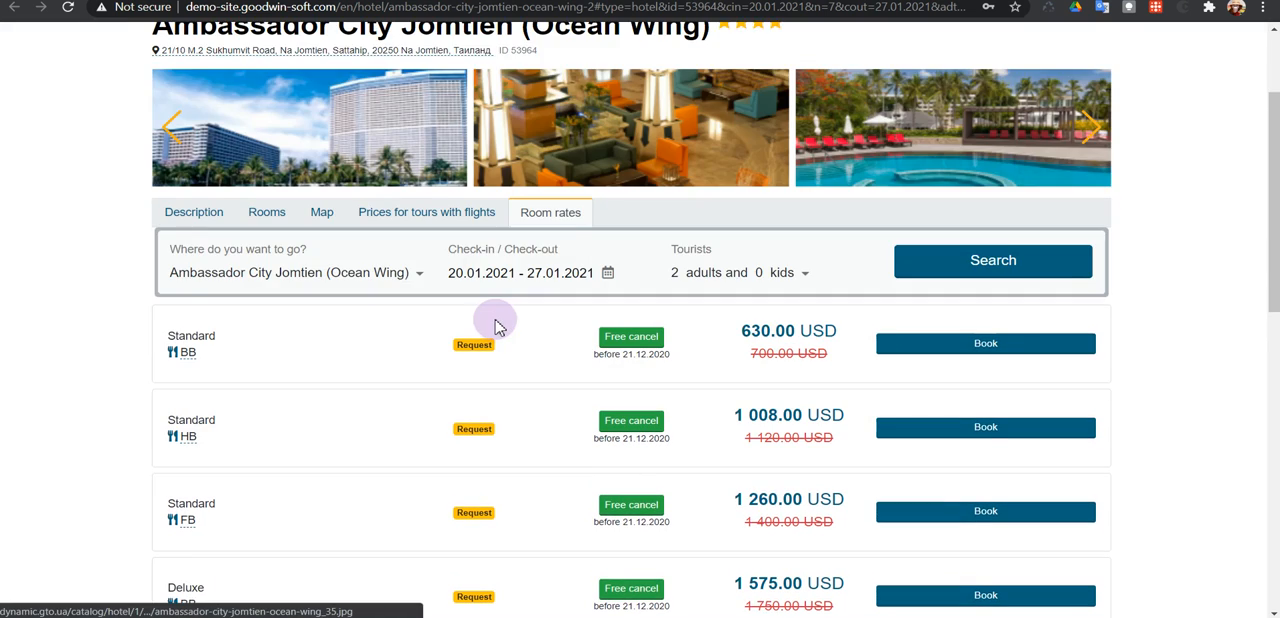
{"action": "scroll", "coordinate": [240, 370], "scroll_direction": "down", "scroll_amount": 3}
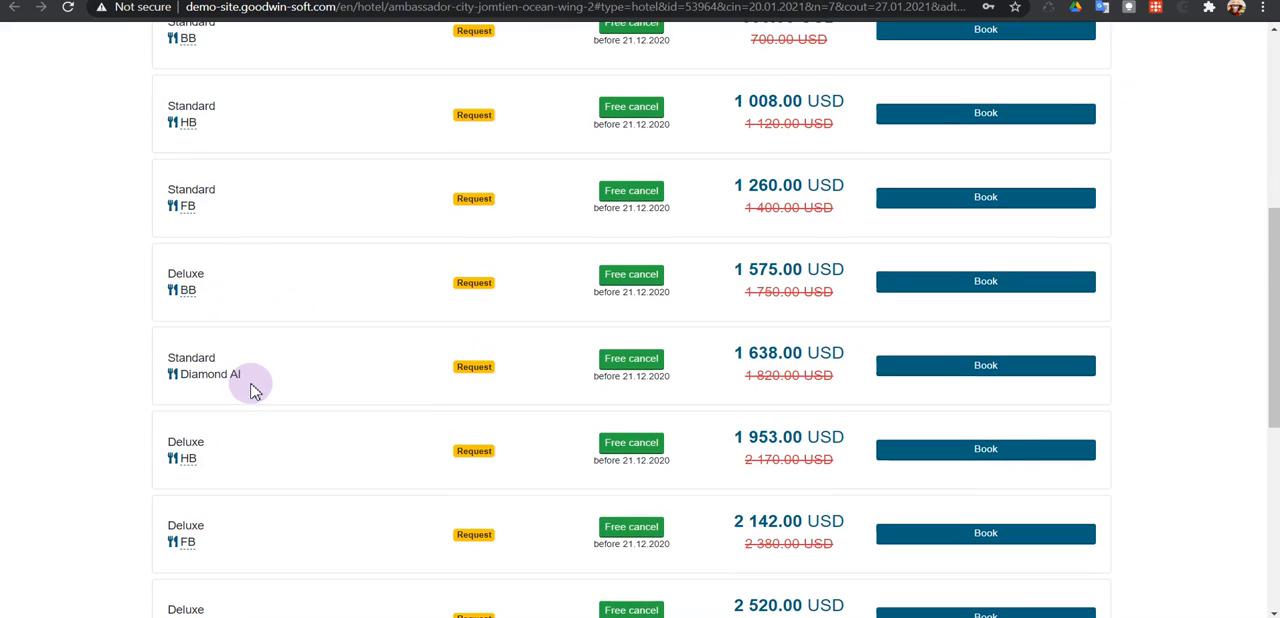
{"action": "left_click_drag", "start_coordinate": [177, 377], "coordinate": [267, 380]}
{"action": "left_click", "coordinate": [262, 376]}
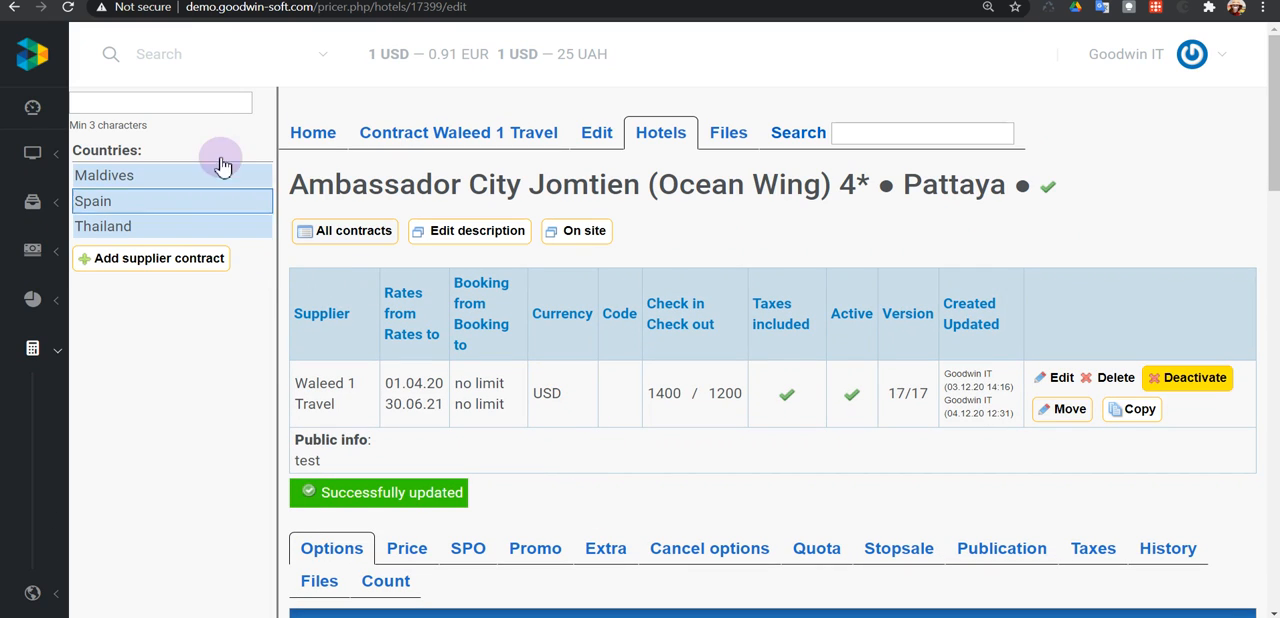
Go back to the demo back office, search for "meal" and open the Meals directory.
{"action": "left_click", "coordinate": [181, 50]}
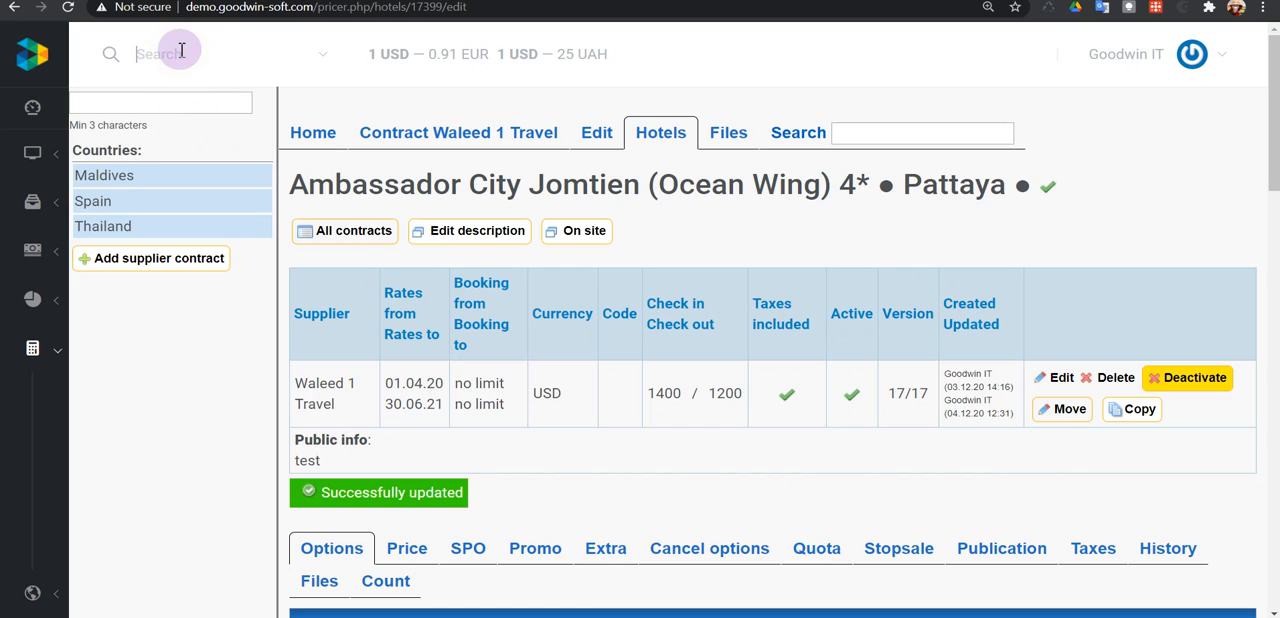
{"action": "type", "text": "meal"}
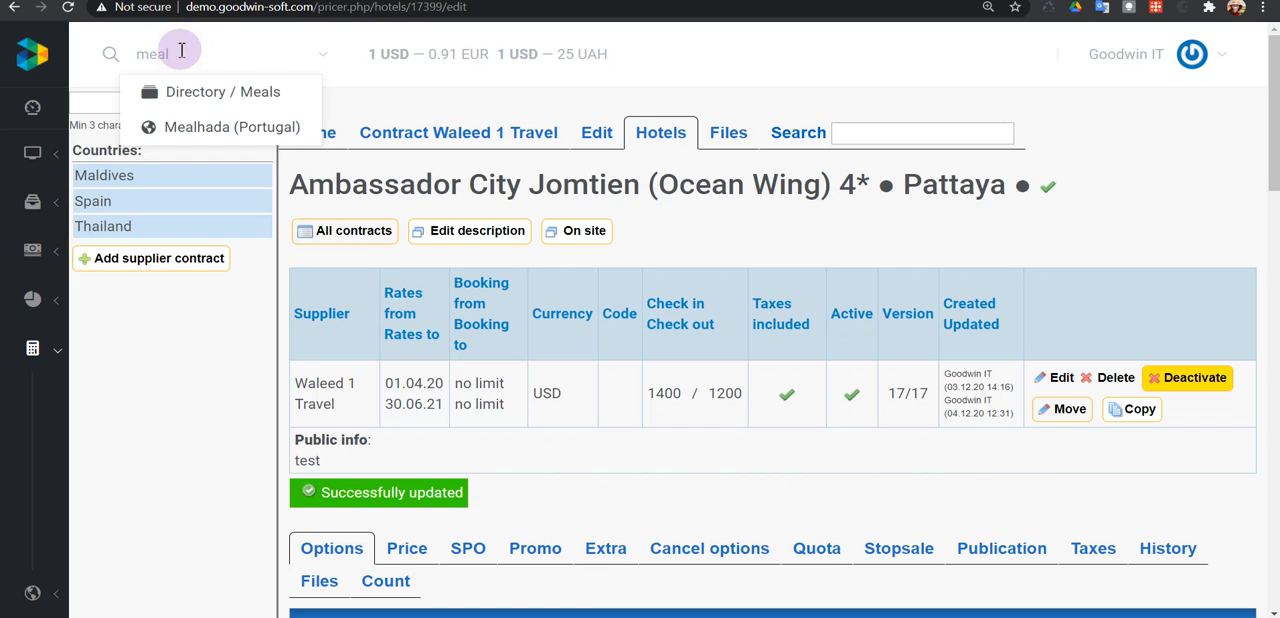
{"action": "left_click", "coordinate": [241, 93]}
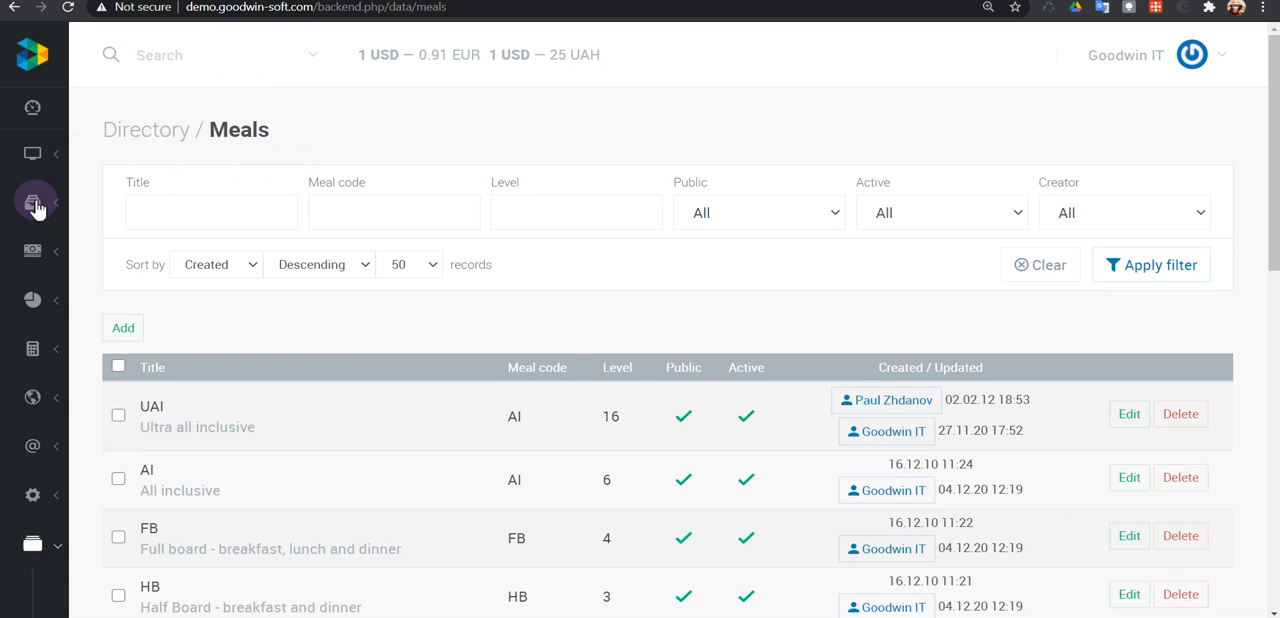
Check where Meals is located in the Directory section and review the list of existing meals.
{"action": "mouse_move", "coordinate": [34, 206]}
{"action": "scroll", "coordinate": [50, 240], "scroll_direction": "down", "scroll_amount": 3}
{"action": "scroll", "coordinate": [66, 262], "scroll_direction": "down", "scroll_amount": 2}
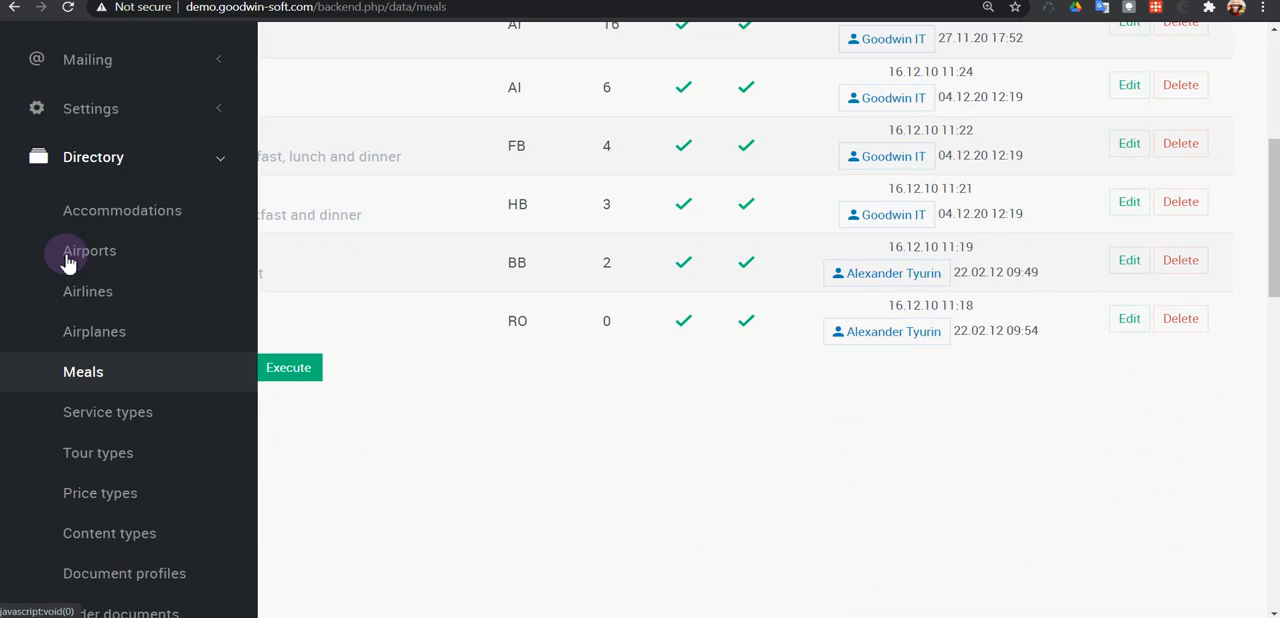
{"action": "left_click", "coordinate": [83, 170]}
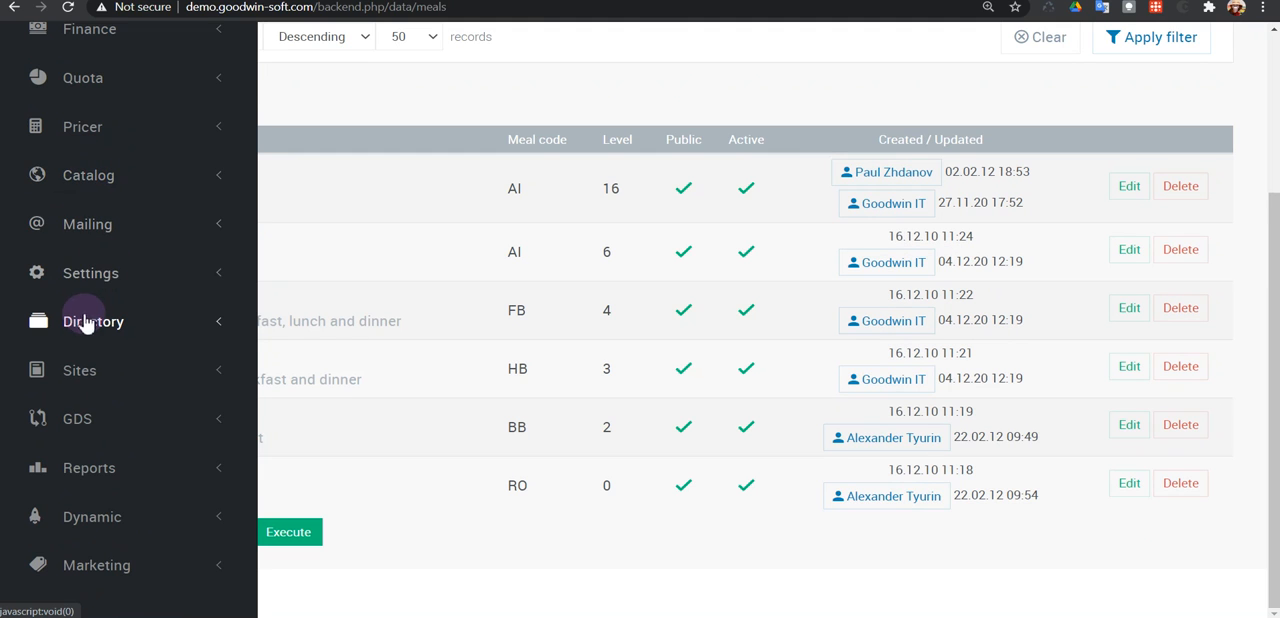
{"action": "left_click", "coordinate": [80, 320]}
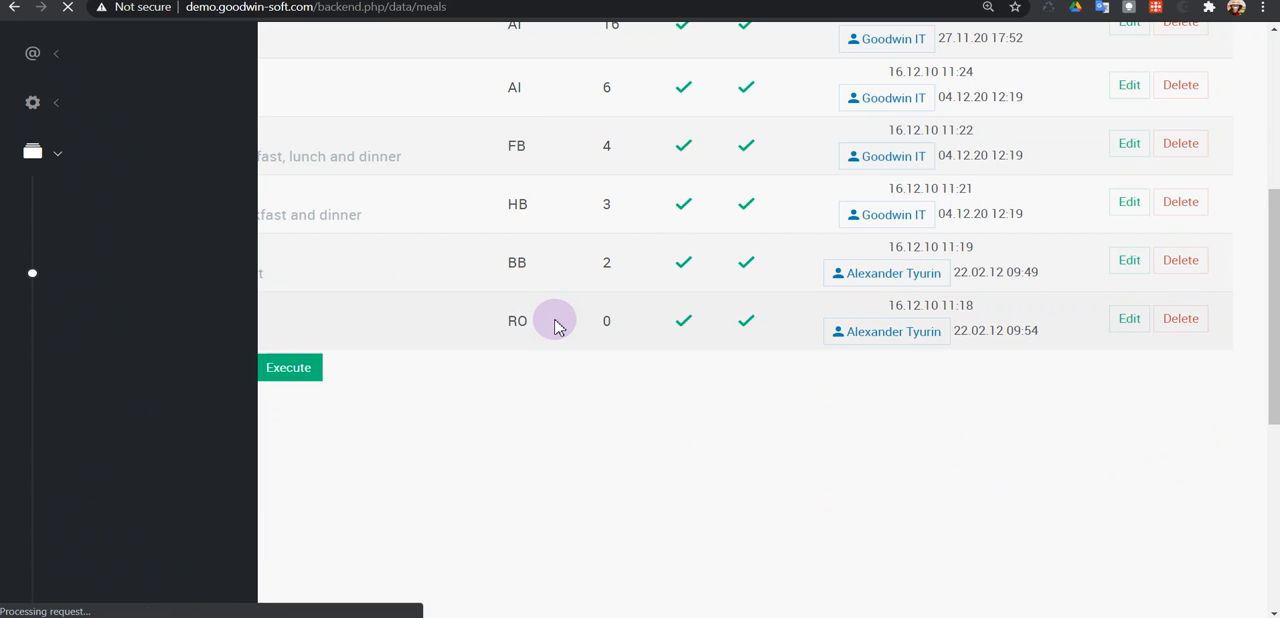
{"action": "scroll", "coordinate": [557, 325], "scroll_direction": "down", "scroll_amount": 2}
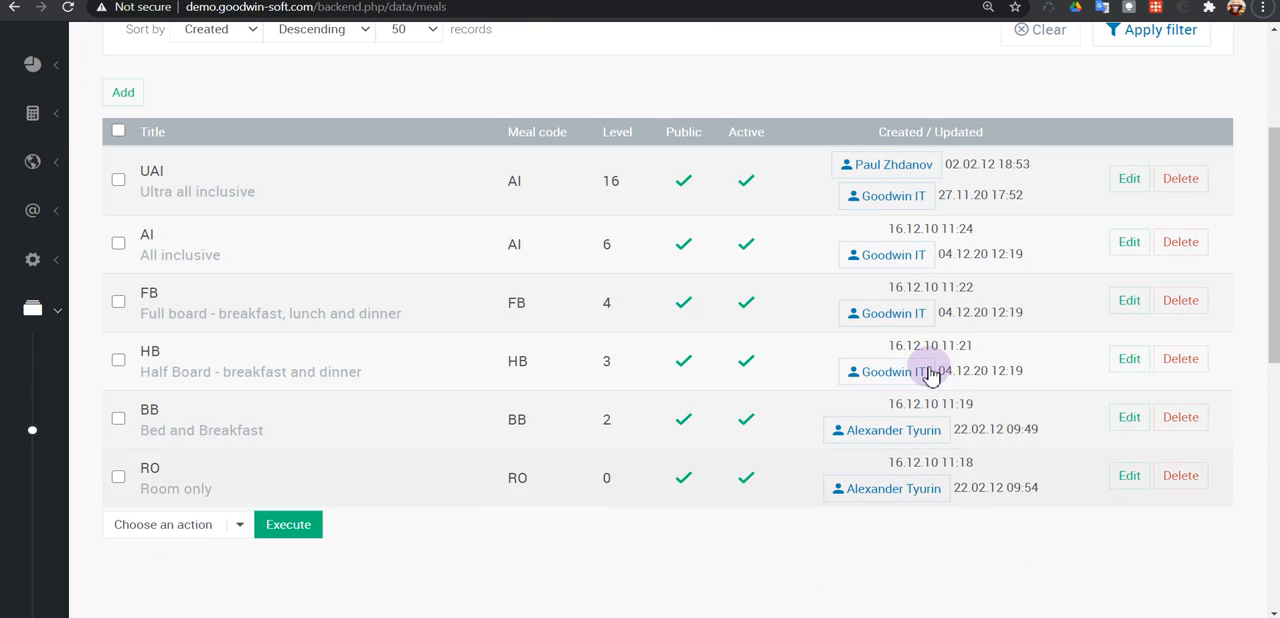
{"action": "scroll", "coordinate": [926, 372], "scroll_direction": "up", "scroll_amount": 2}
{"action": "scroll", "coordinate": [663, 363], "scroll_direction": "down", "scroll_amount": 3}
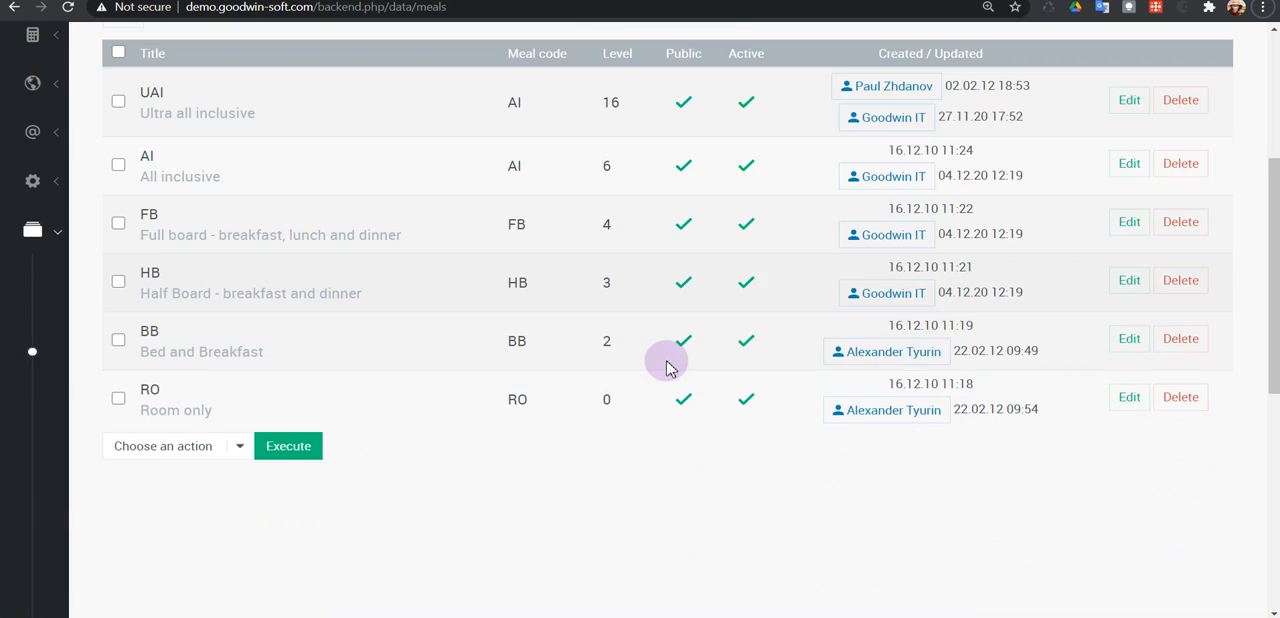
{"action": "scroll", "coordinate": [668, 368], "scroll_direction": "up", "scroll_amount": 3}
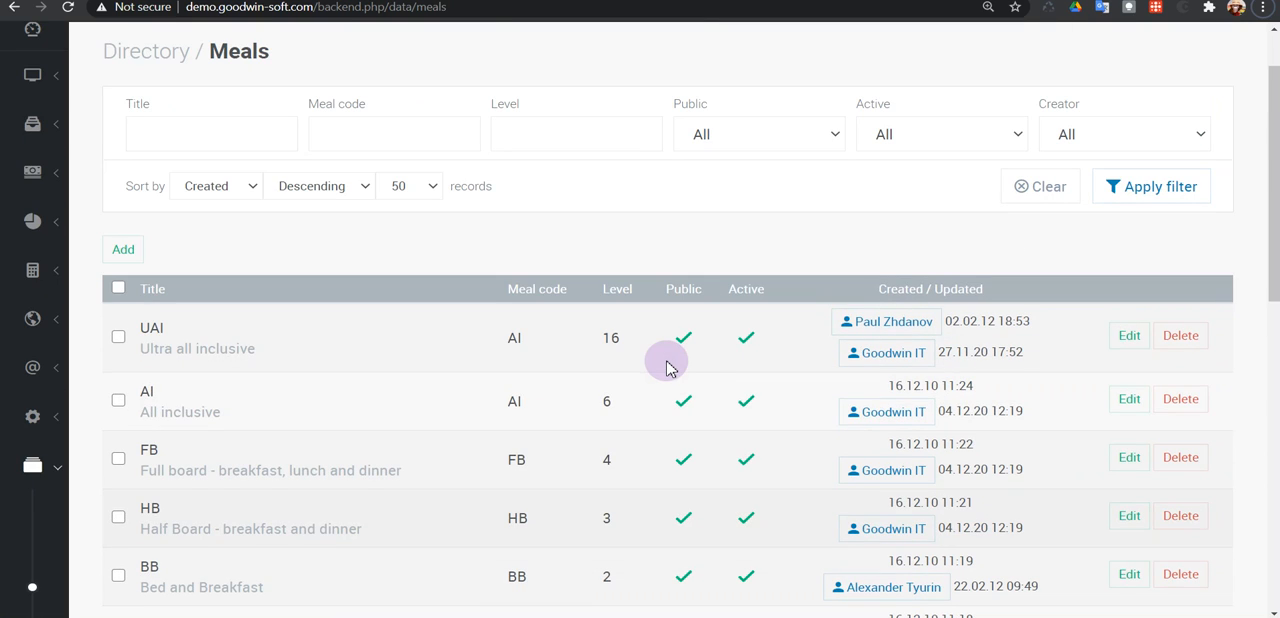
Start a new meal entry titled HB+ and assign it the HB meal code.
{"action": "left_click", "coordinate": [125, 258]}
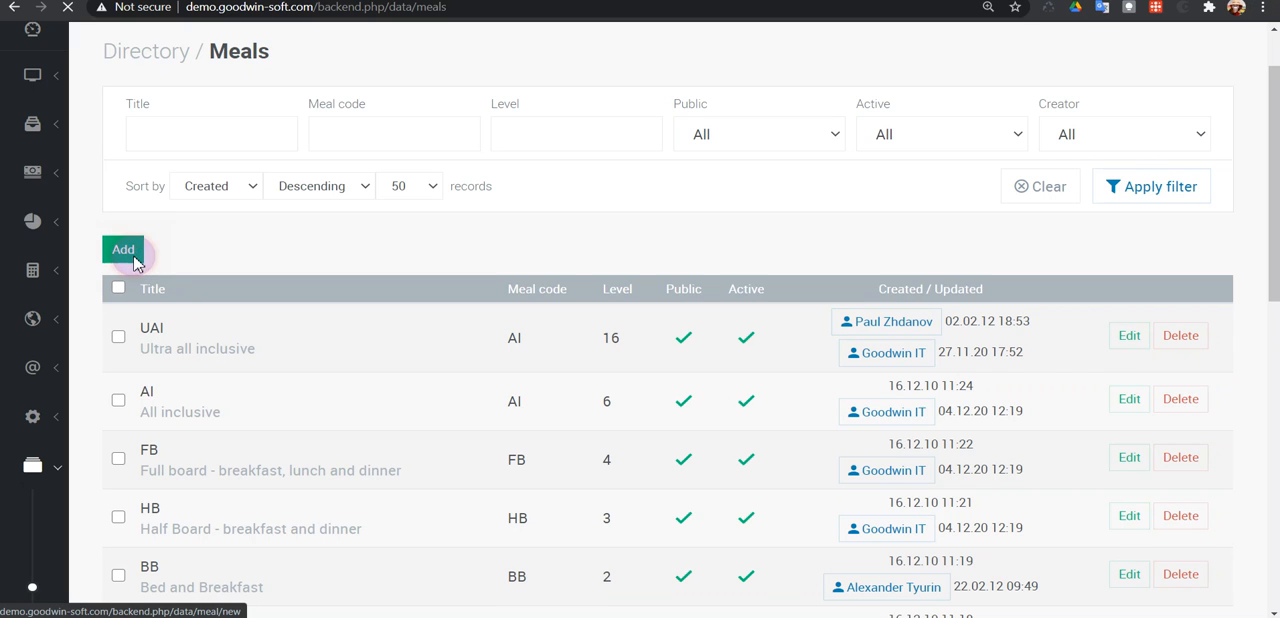
{"action": "left_click", "coordinate": [134, 265]}
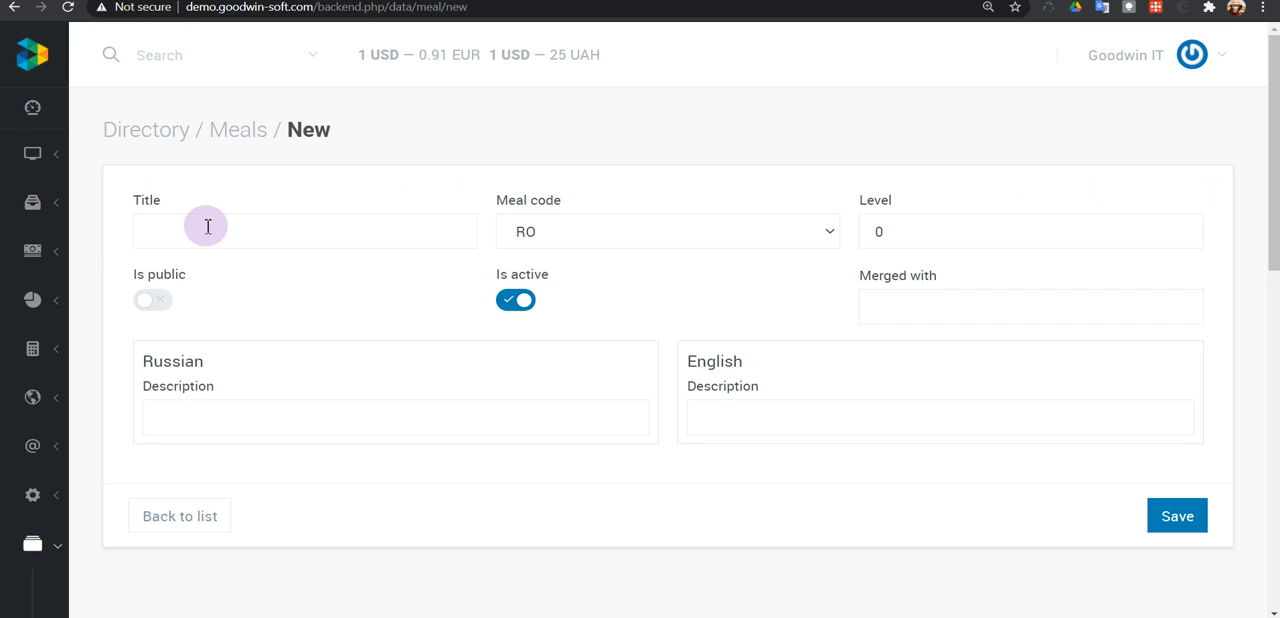
{"action": "left_click", "coordinate": [205, 222]}
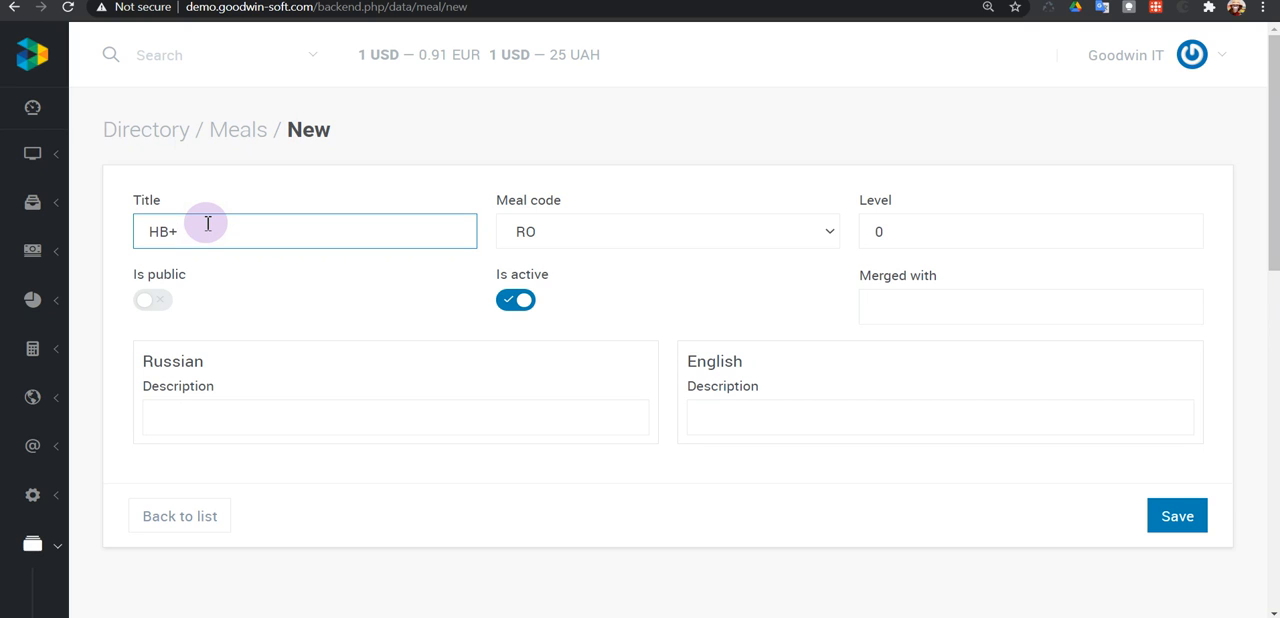
{"action": "left_click", "coordinate": [553, 231]}
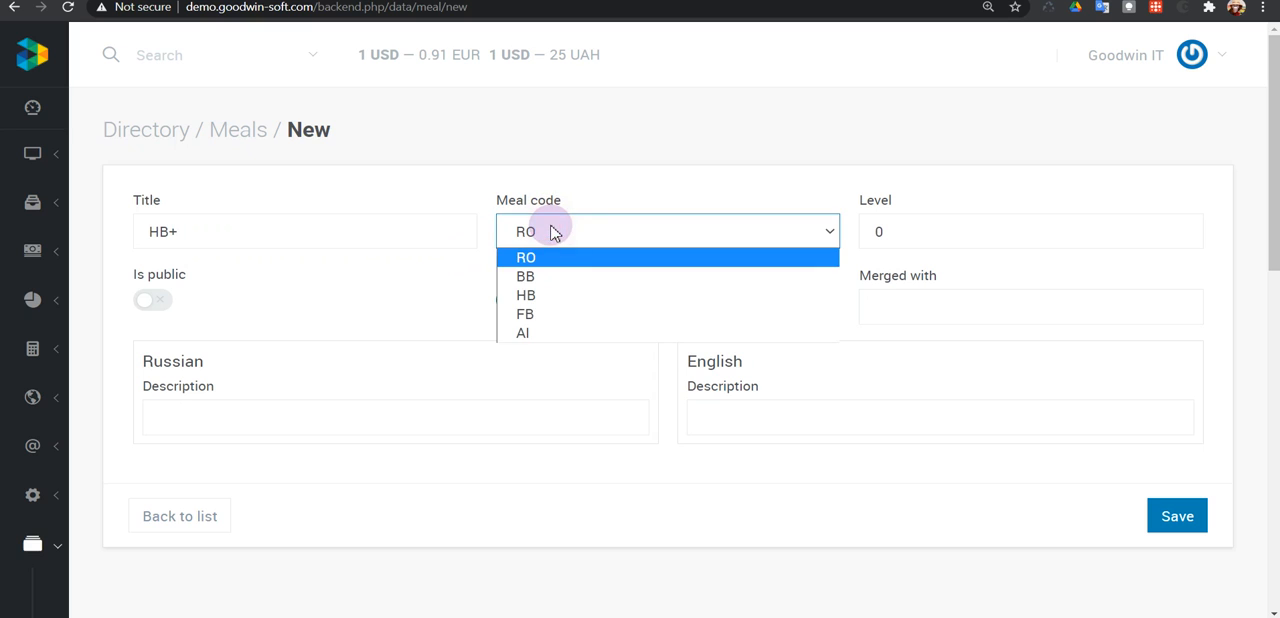
{"action": "left_click", "coordinate": [535, 298]}
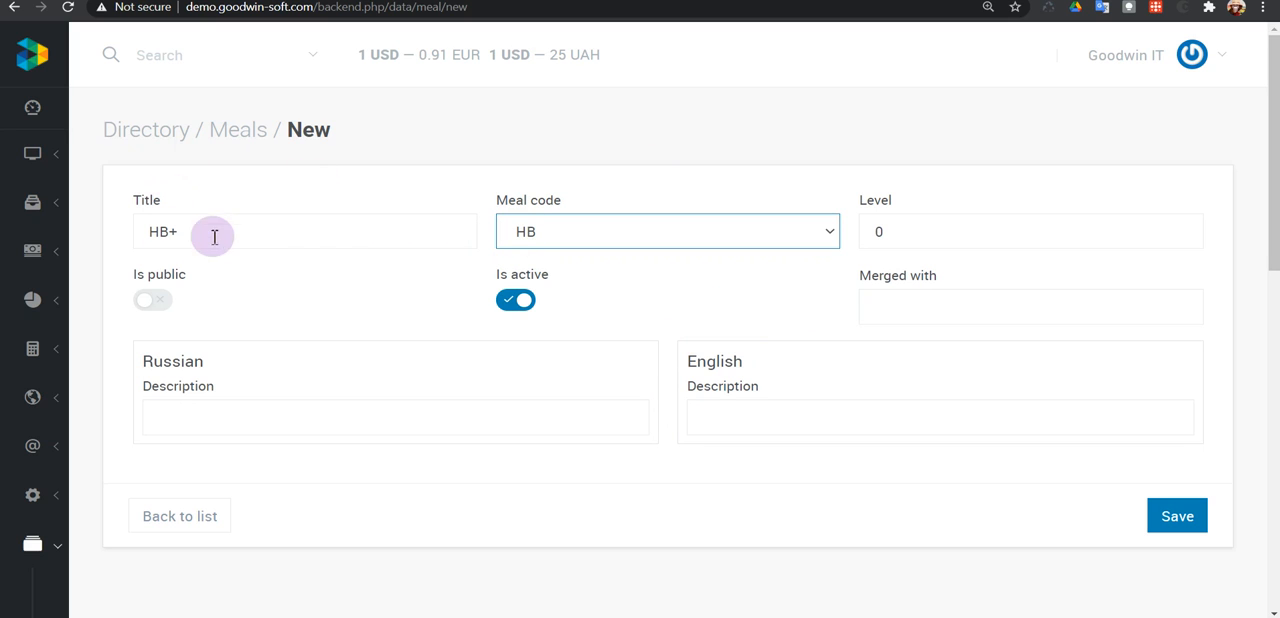
{"action": "left_click", "coordinate": [561, 236]}
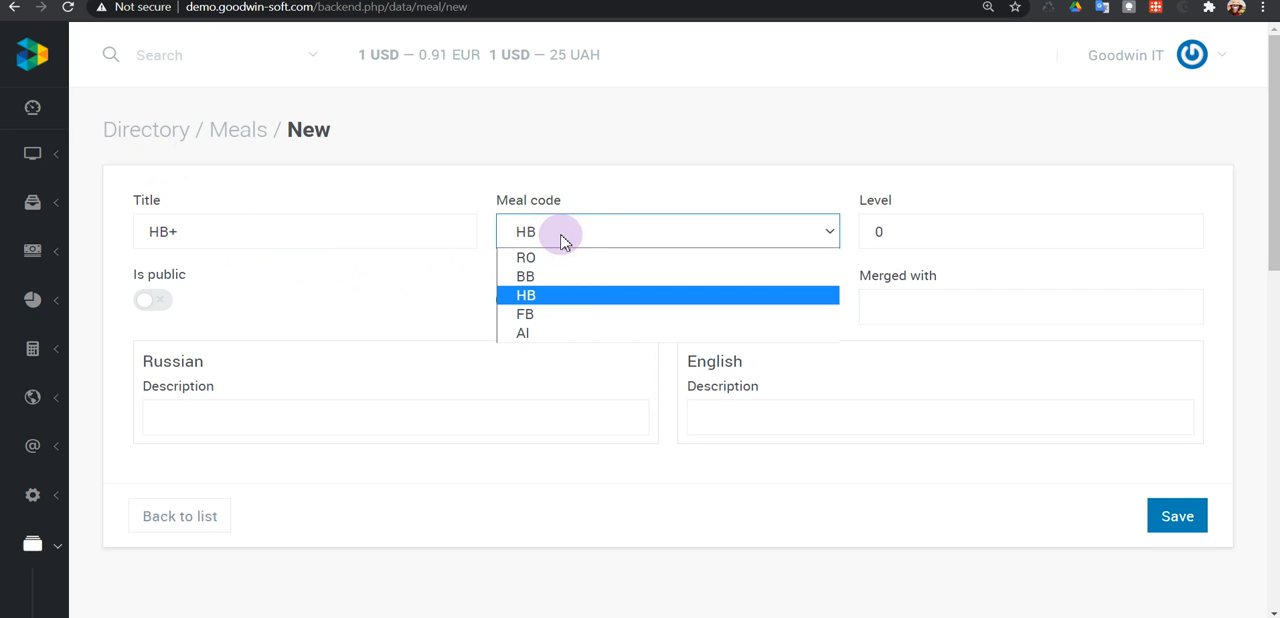
{"action": "left_click", "coordinate": [571, 296]}
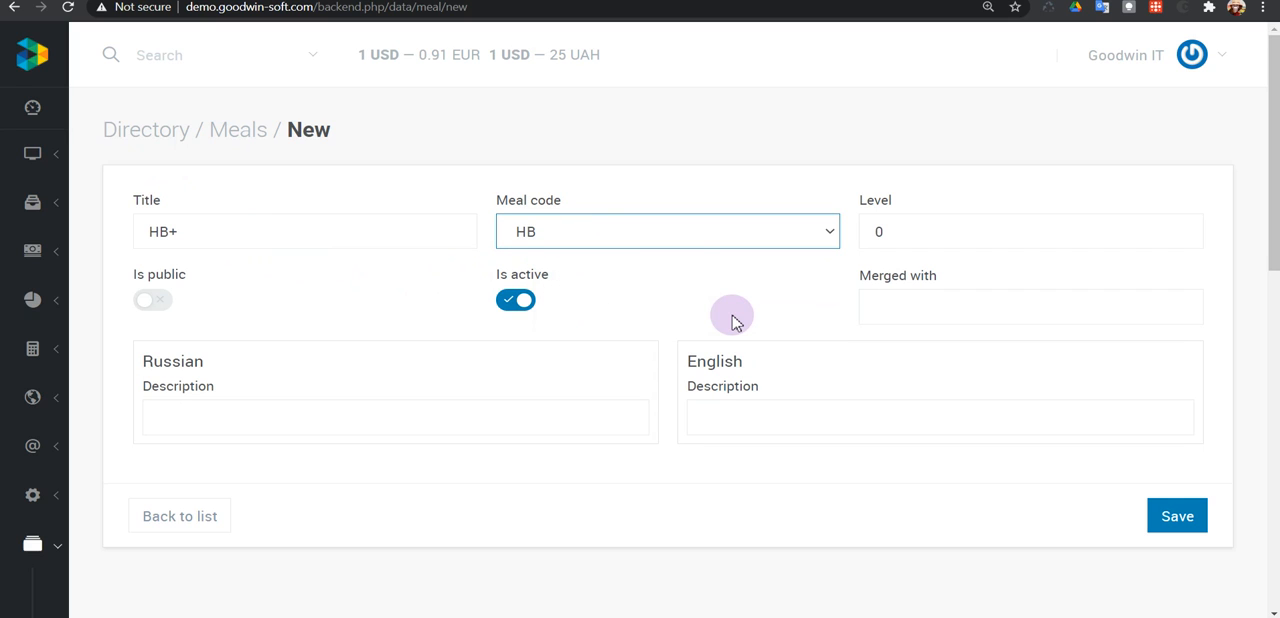
Make the meal public, enter the English description "Breakfast, Dinner + Beverages" and save it.
{"action": "left_click", "coordinate": [146, 302]}
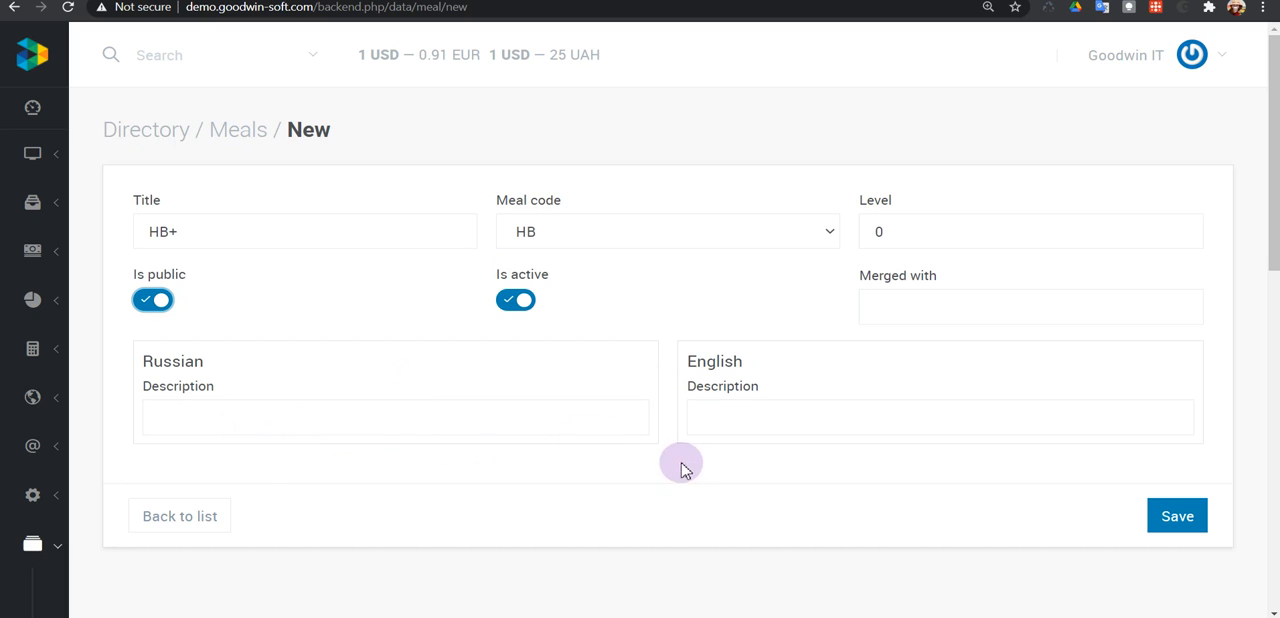
{"action": "left_click", "coordinate": [733, 393]}
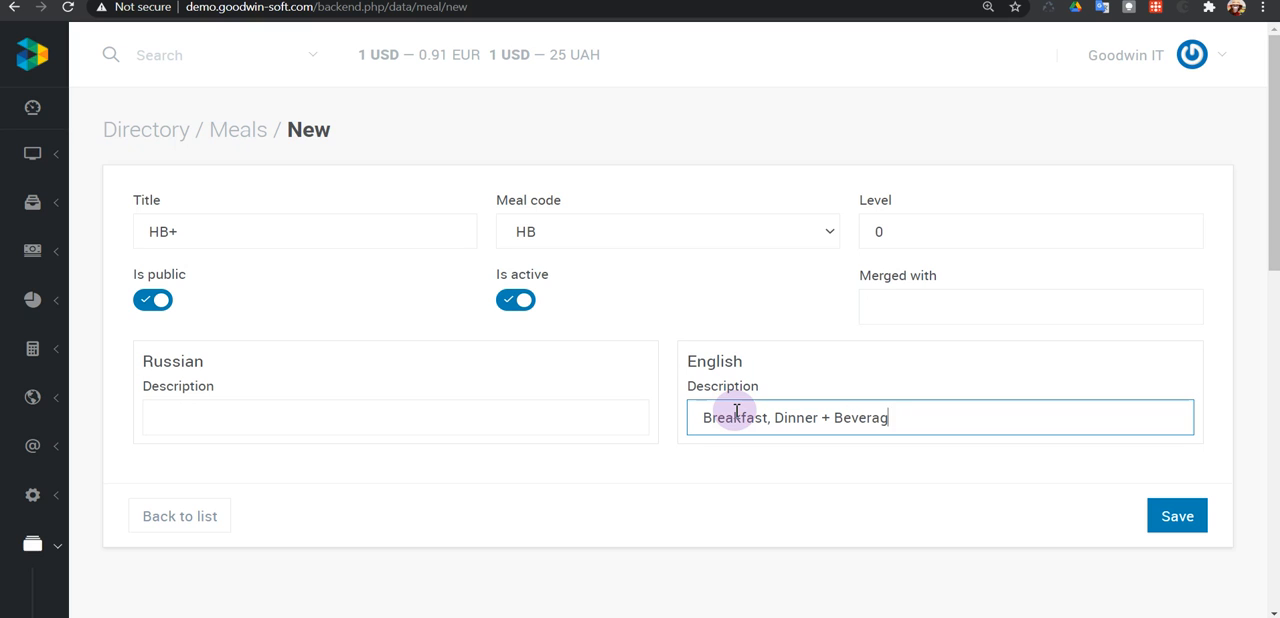
{"action": "scroll", "coordinate": [737, 411], "scroll_direction": "down", "scroll_amount": 1}
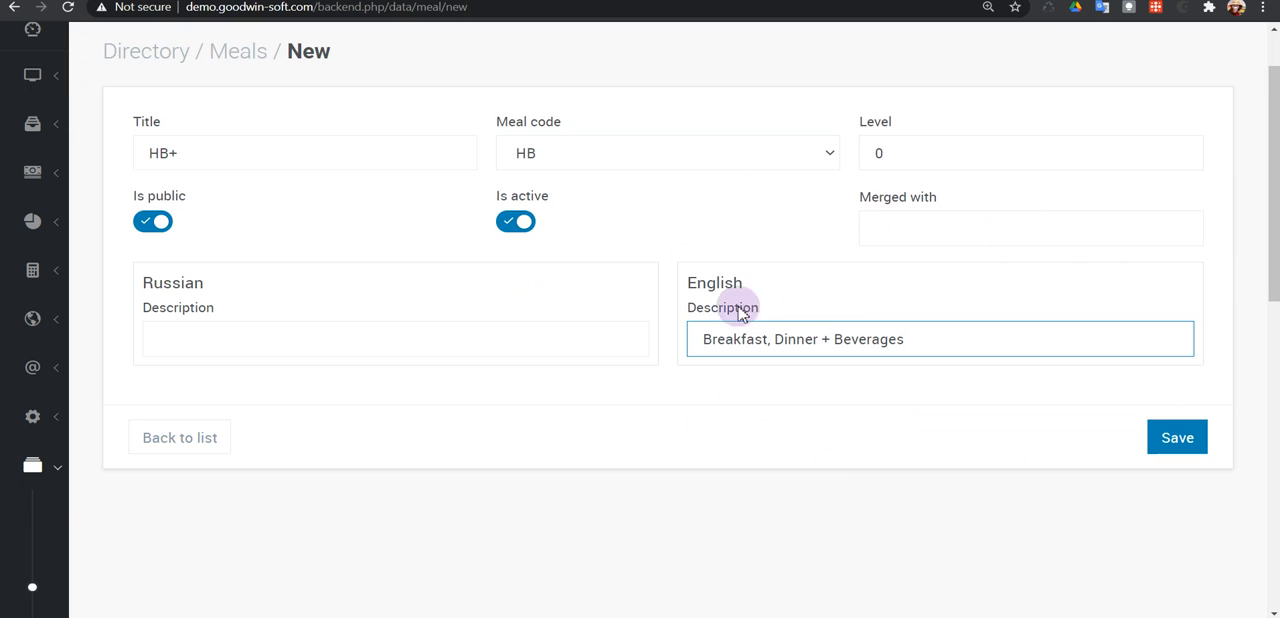
{"action": "scroll", "coordinate": [908, 342], "scroll_direction": "up", "scroll_amount": 1}
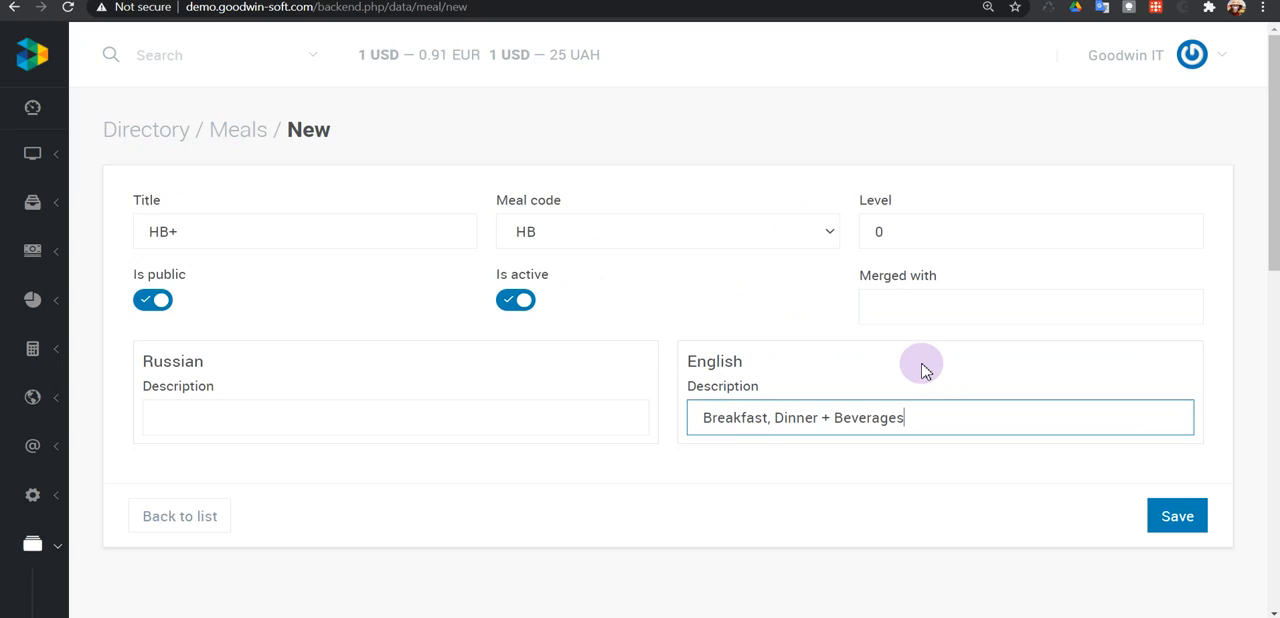
{"action": "left_click", "coordinate": [1185, 522]}
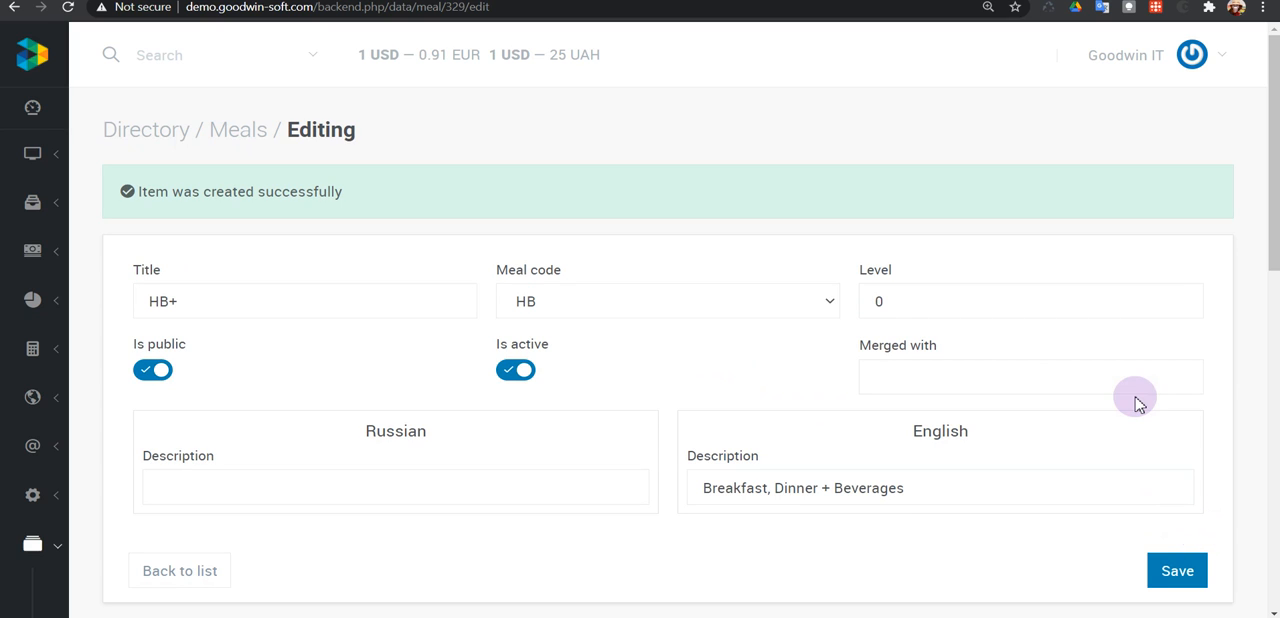
Return to the Meals directory list and check the new HB+ entry.
{"action": "scroll", "coordinate": [437, 486], "scroll_direction": "down", "scroll_amount": 2}
{"action": "mouse_move", "coordinate": [138, 410]}
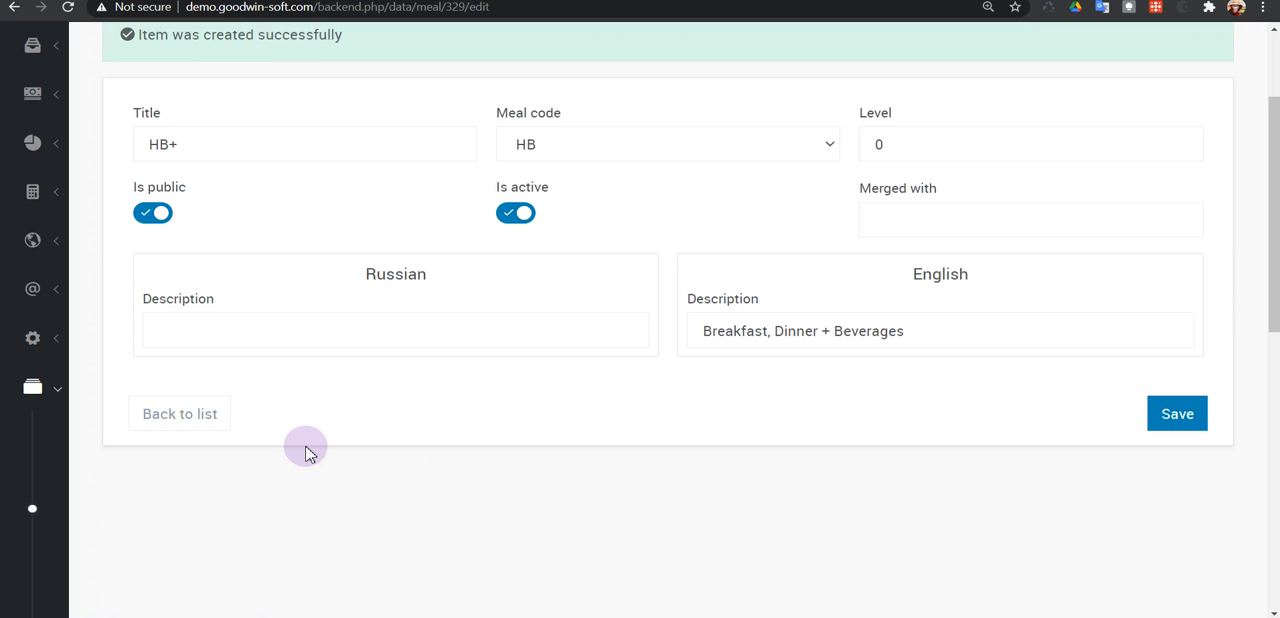
{"action": "left_click", "coordinate": [215, 418]}
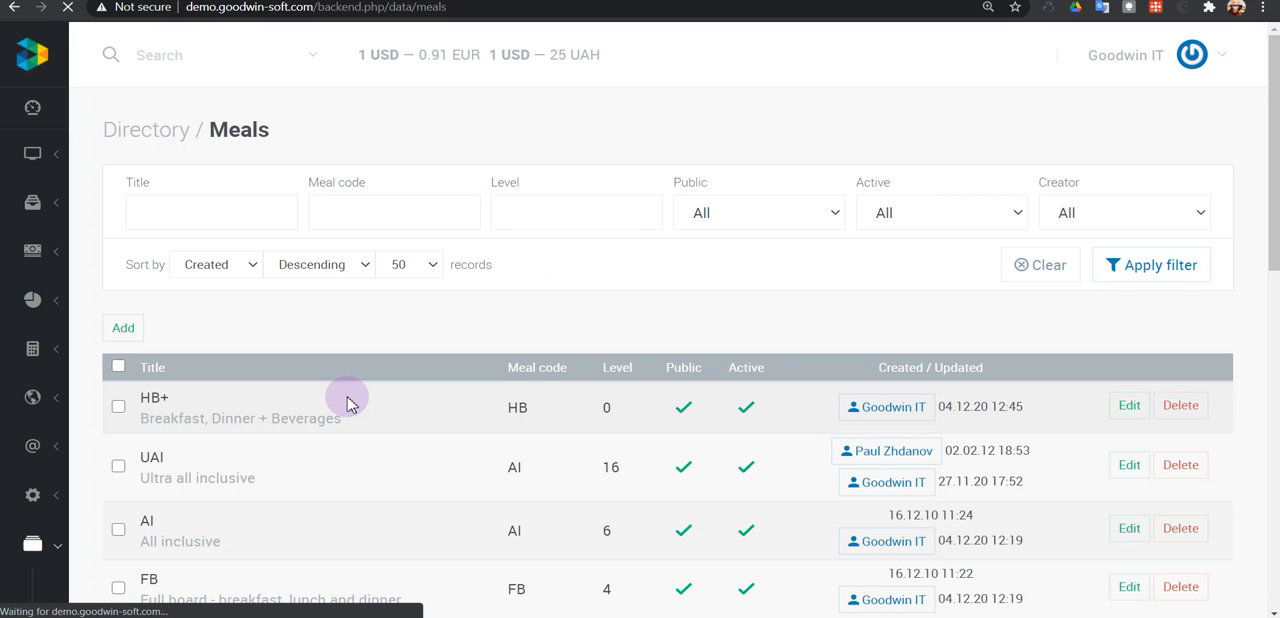
{"action": "scroll", "coordinate": [347, 403], "scroll_direction": "down", "scroll_amount": 2}
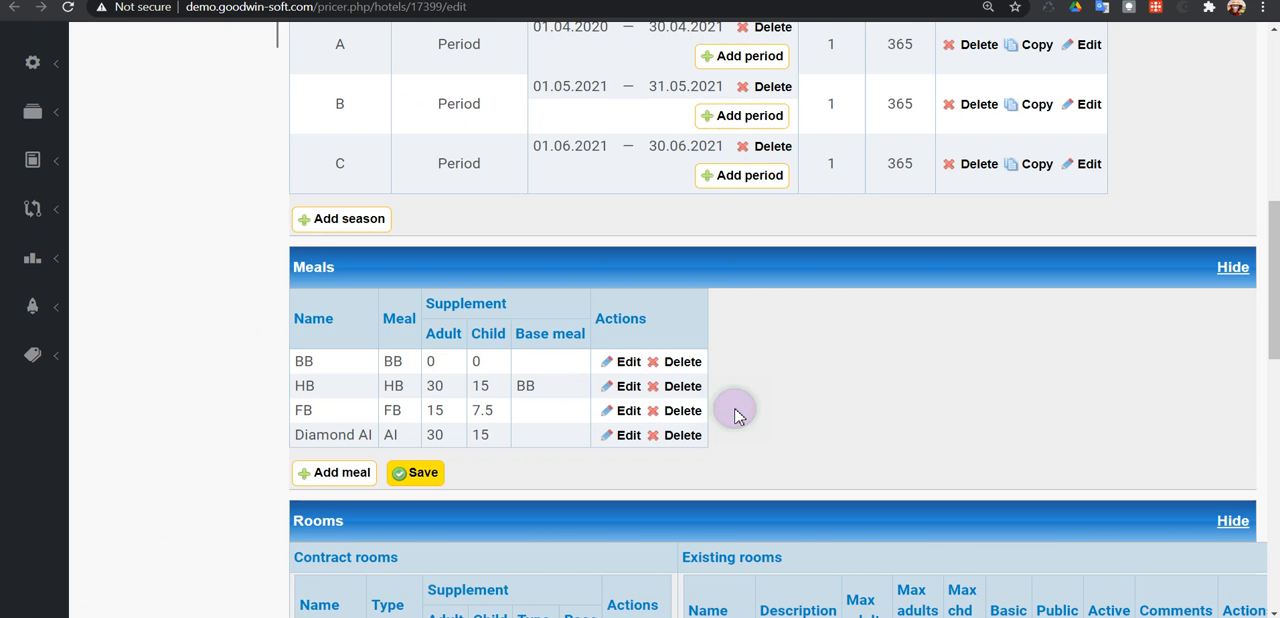
Add a row to the Meals section of the hotel contract and choose HB+ as its meal.
{"action": "scroll", "coordinate": [734, 409], "scroll_direction": "down", "scroll_amount": 3}
{"action": "left_click", "coordinate": [340, 317]}
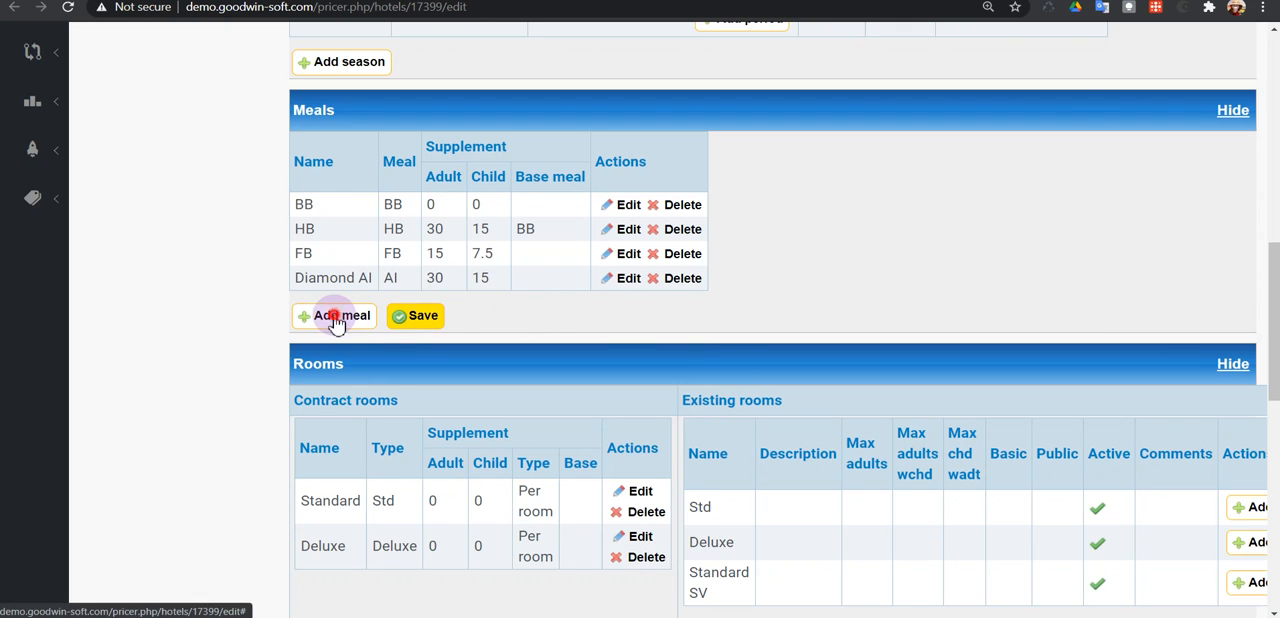
{"action": "left_click", "coordinate": [392, 304]}
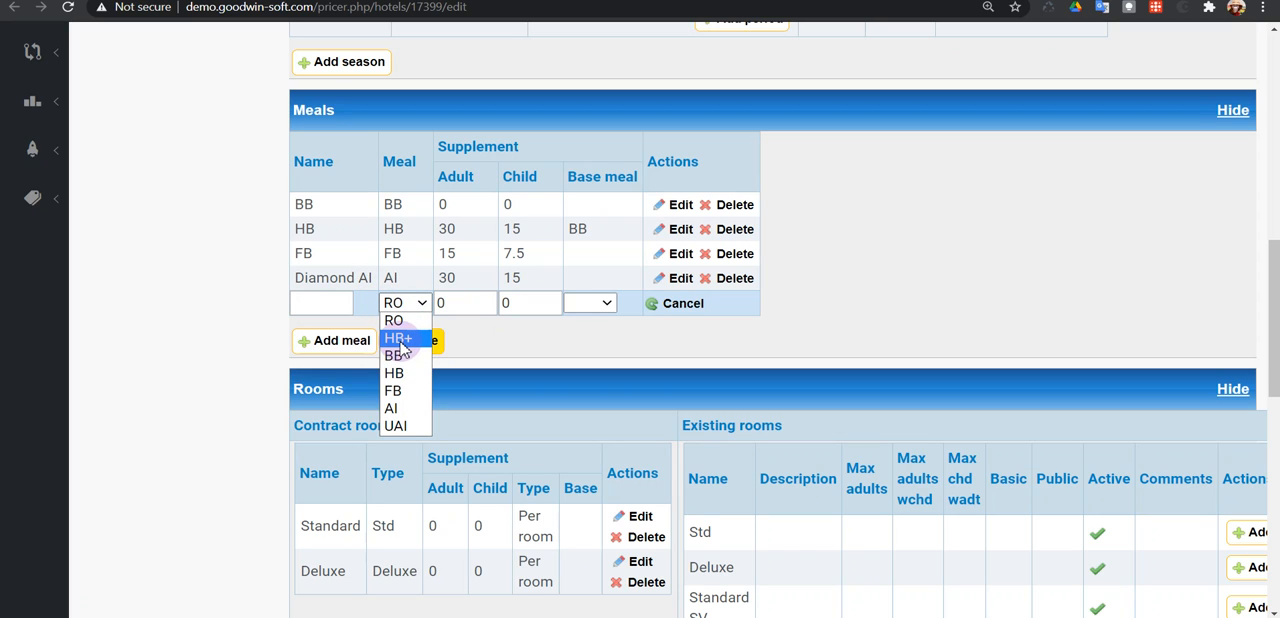
{"action": "left_click", "coordinate": [401, 340]}
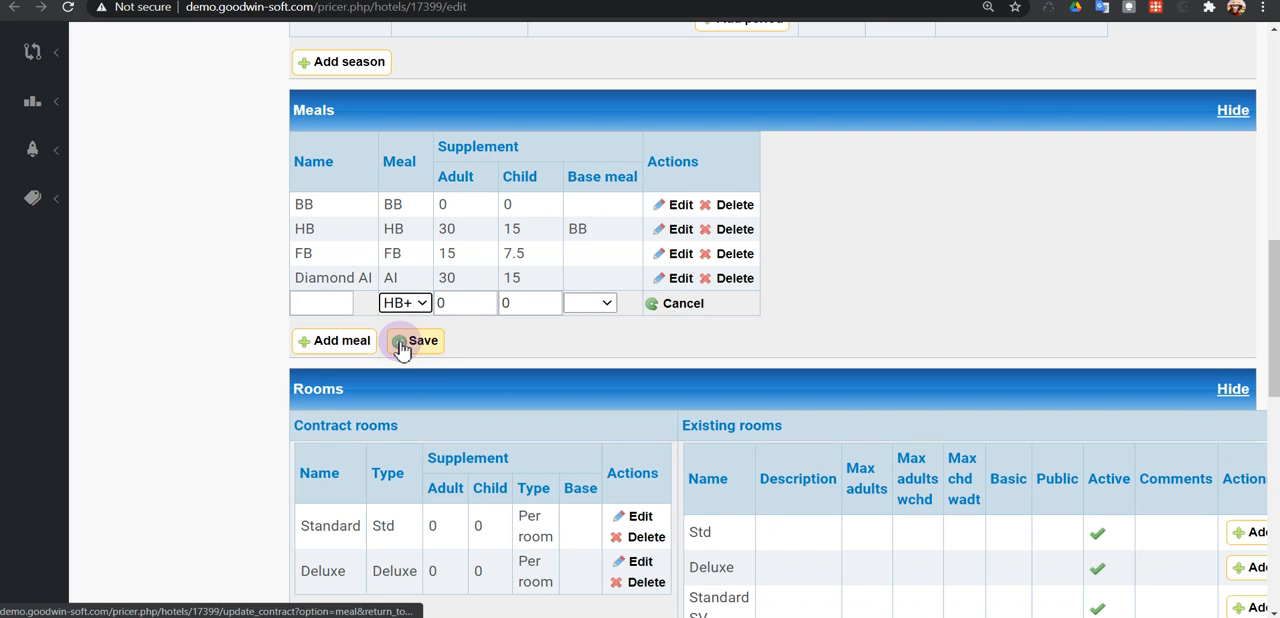
{"action": "left_click", "coordinate": [421, 303]}
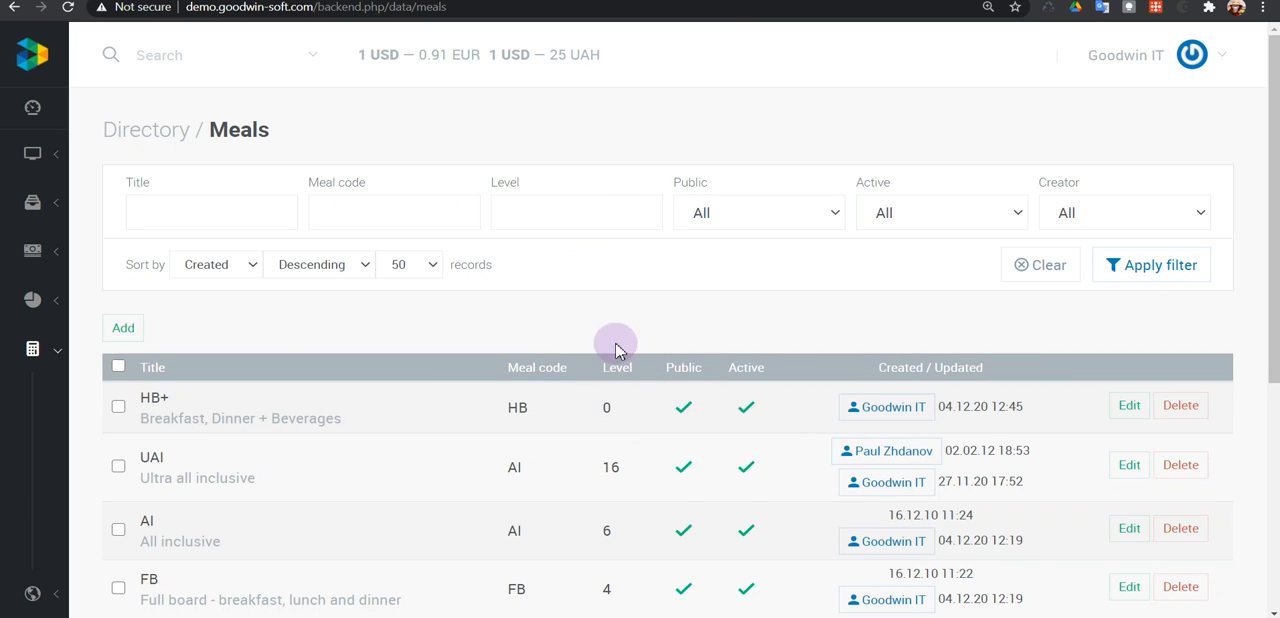
Edit the HB+ meal in the Meals directory, set its level to 3 and save it.
{"action": "scroll", "coordinate": [622, 350], "scroll_direction": "down", "scroll_amount": 1}
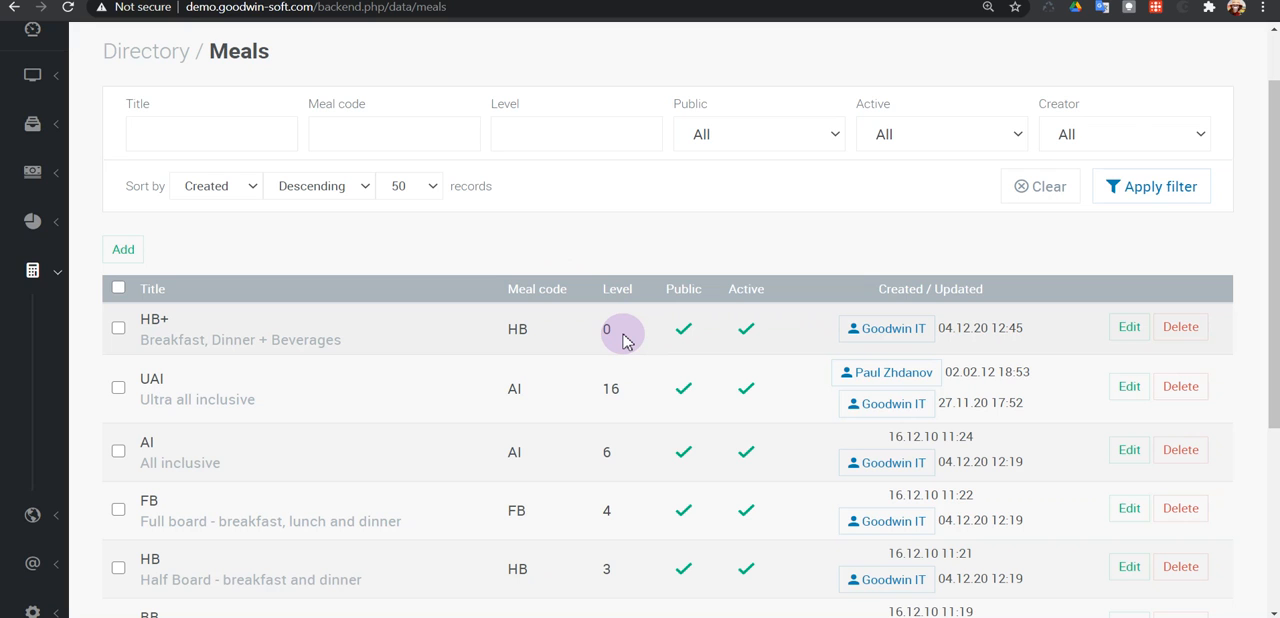
{"action": "left_click", "coordinate": [1141, 340]}
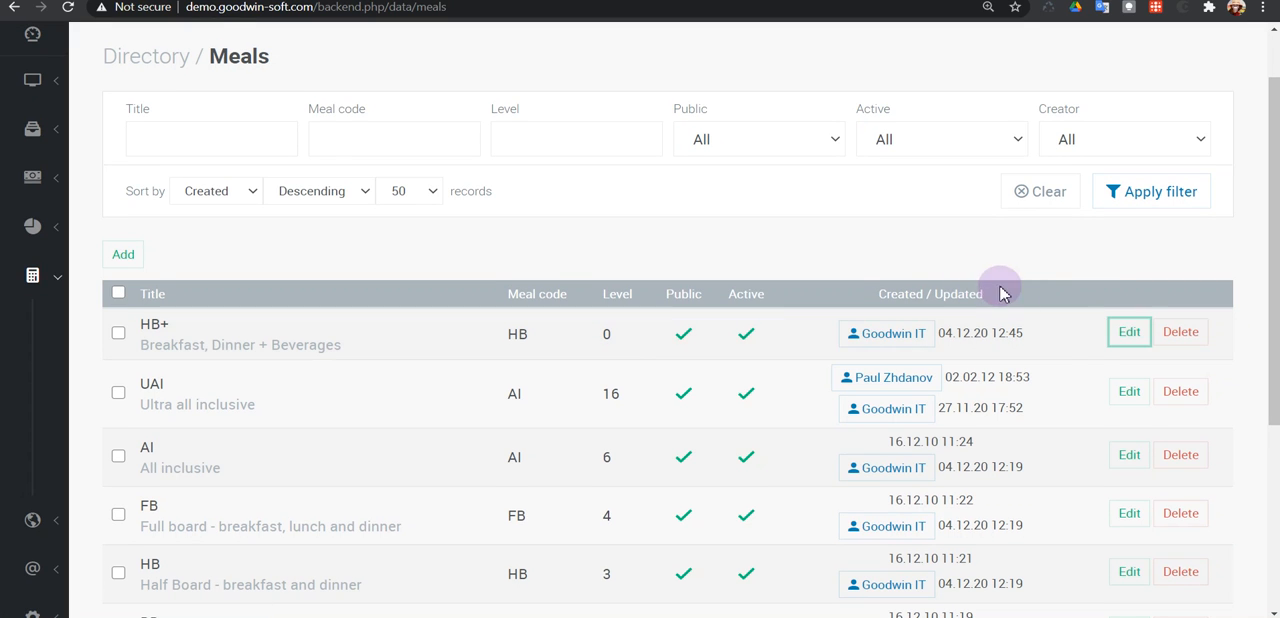
{"action": "left_click", "coordinate": [1129, 335]}
{"action": "double_click", "coordinate": [876, 233]}
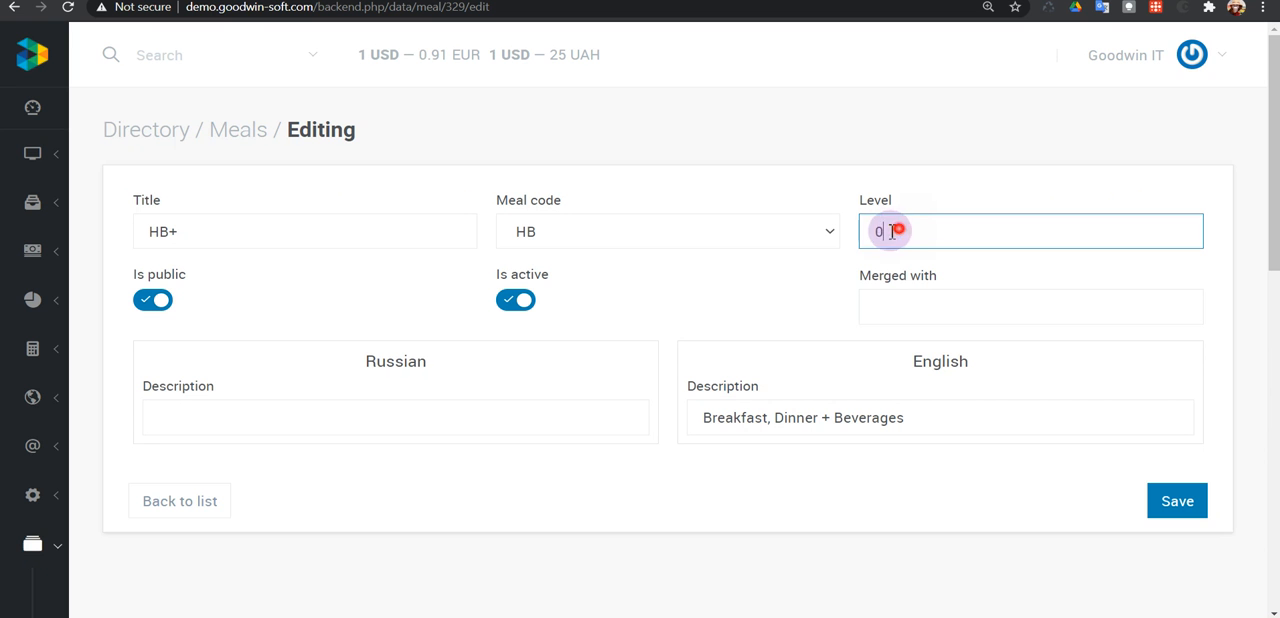
{"action": "type", "text": "3"}
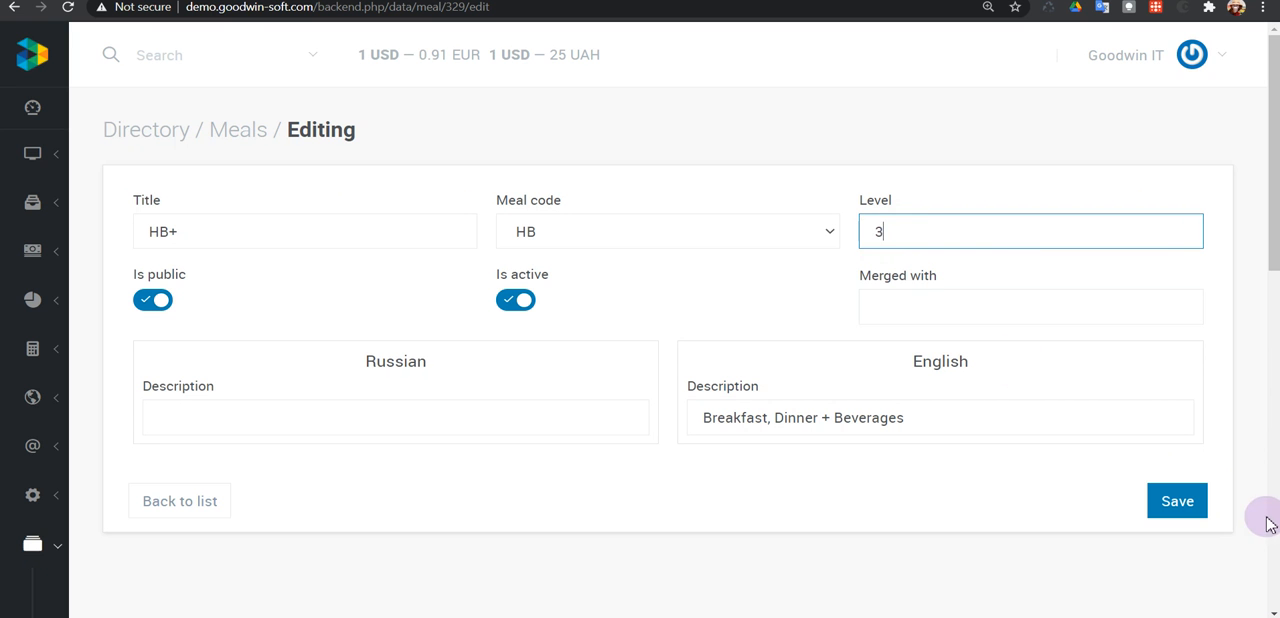
{"action": "left_click", "coordinate": [1153, 505]}
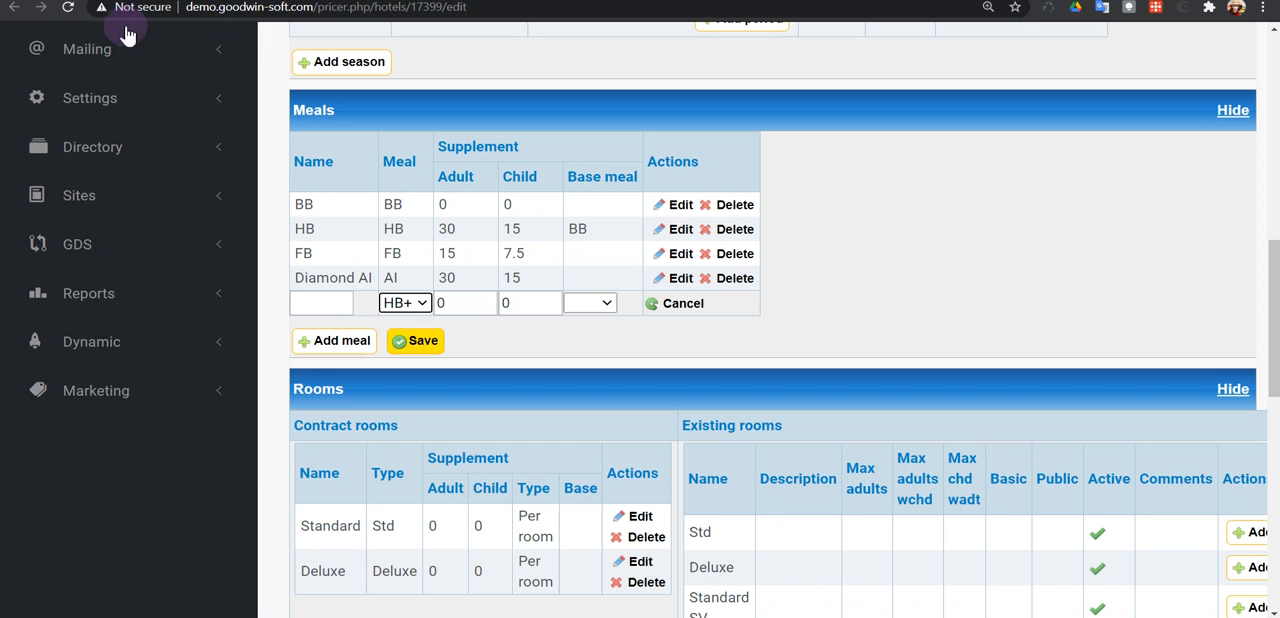
Reload the hotel contract, add another meal row and check where HB+ stands among the meal options.
{"action": "left_click", "coordinate": [70, 8]}
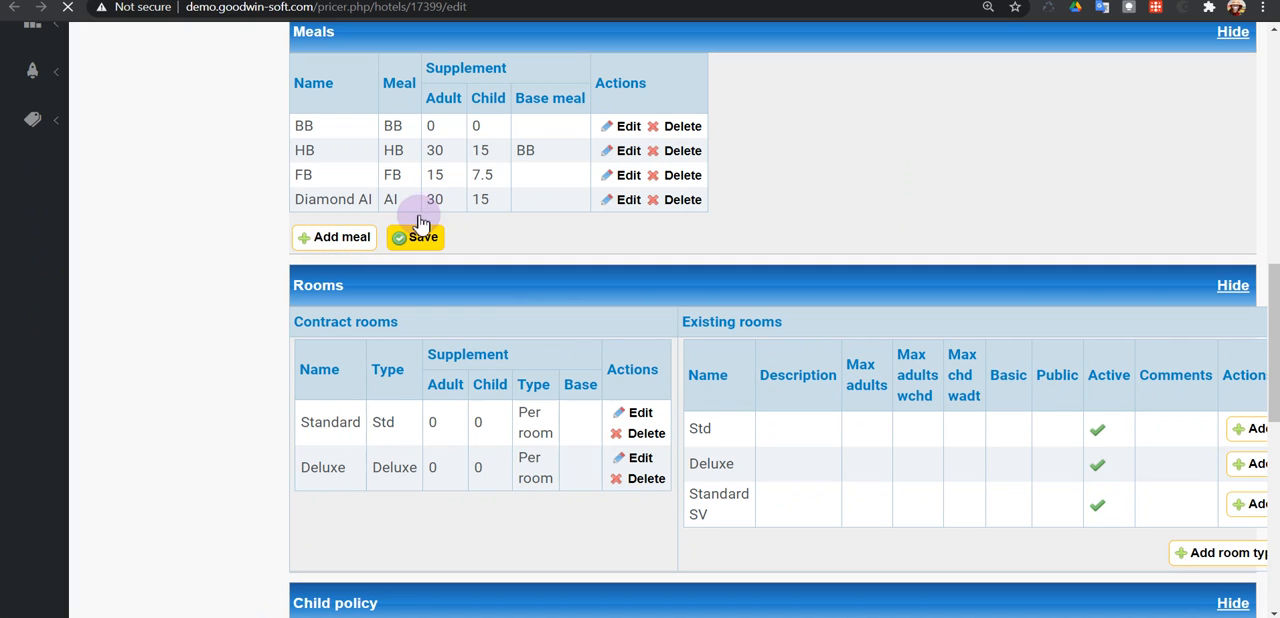
{"action": "left_click", "coordinate": [340, 237]}
{"action": "left_click", "coordinate": [409, 227]}
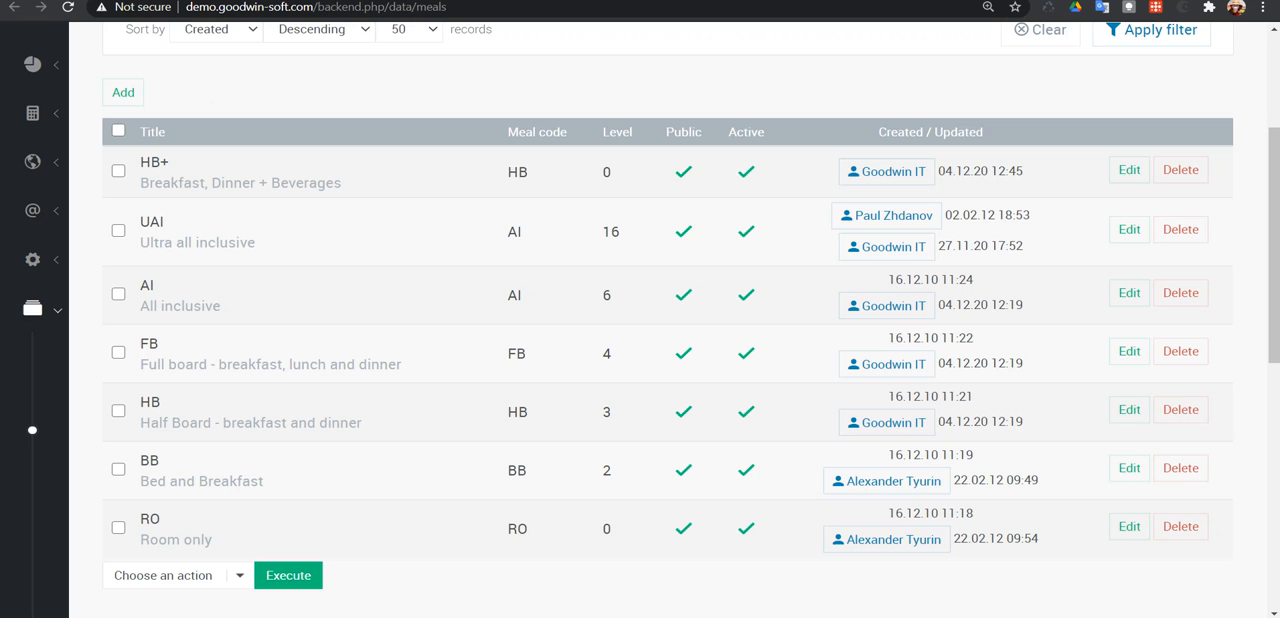
{"action": "scroll", "coordinate": [300, 250], "scroll_direction": "up", "scroll_amount": 2}
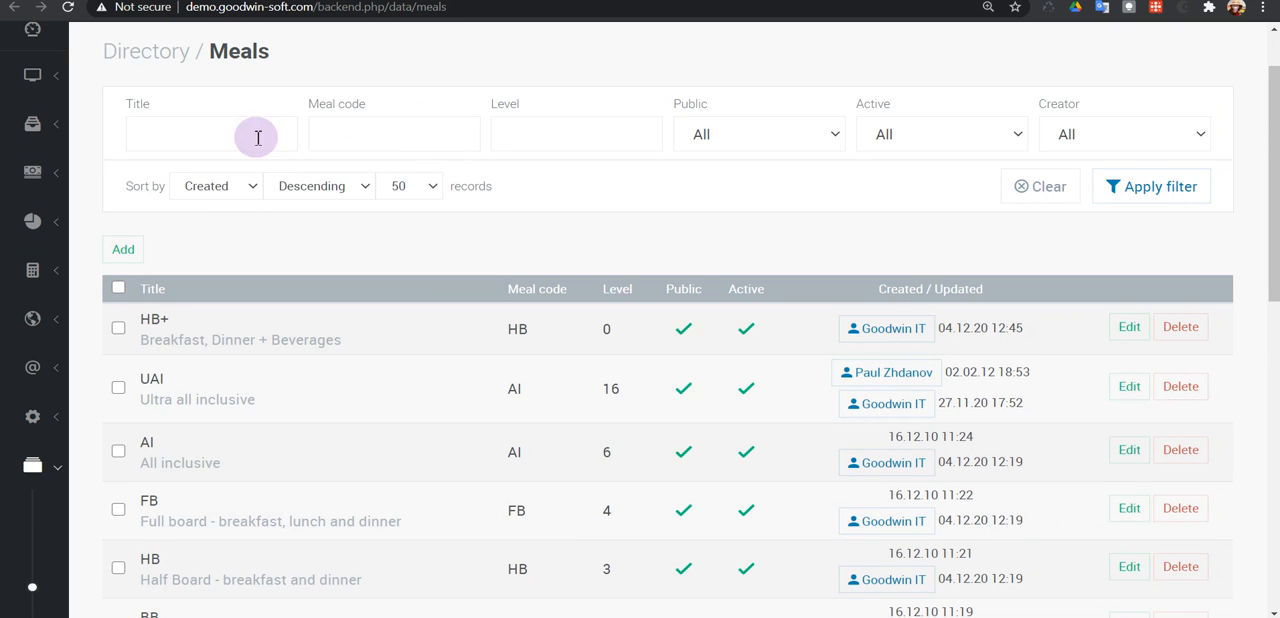
Review the meal filter and the meal descriptions of the Ambassador City Jomtien (Ocean Wing) offers on the booking site.
{"action": "scroll", "coordinate": [480, 335], "scroll_direction": "down", "scroll_amount": 1}
{"action": "scroll", "coordinate": [503, 335], "scroll_direction": "down", "scroll_amount": 1}
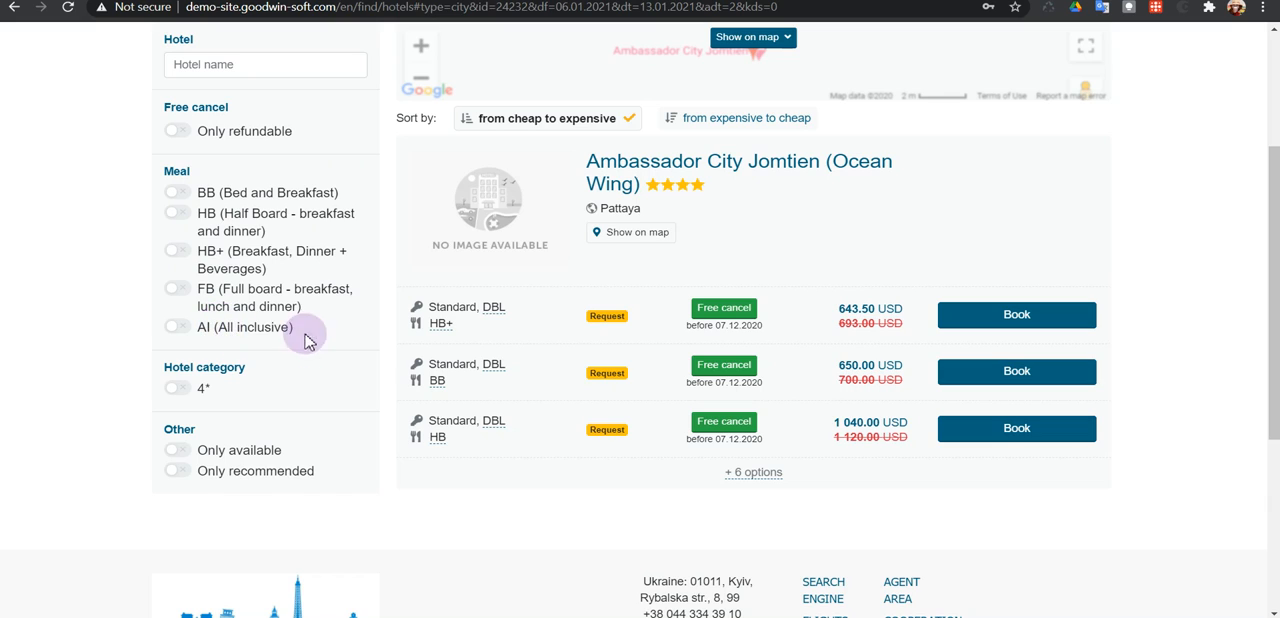
{"action": "mouse_move", "coordinate": [445, 335]}
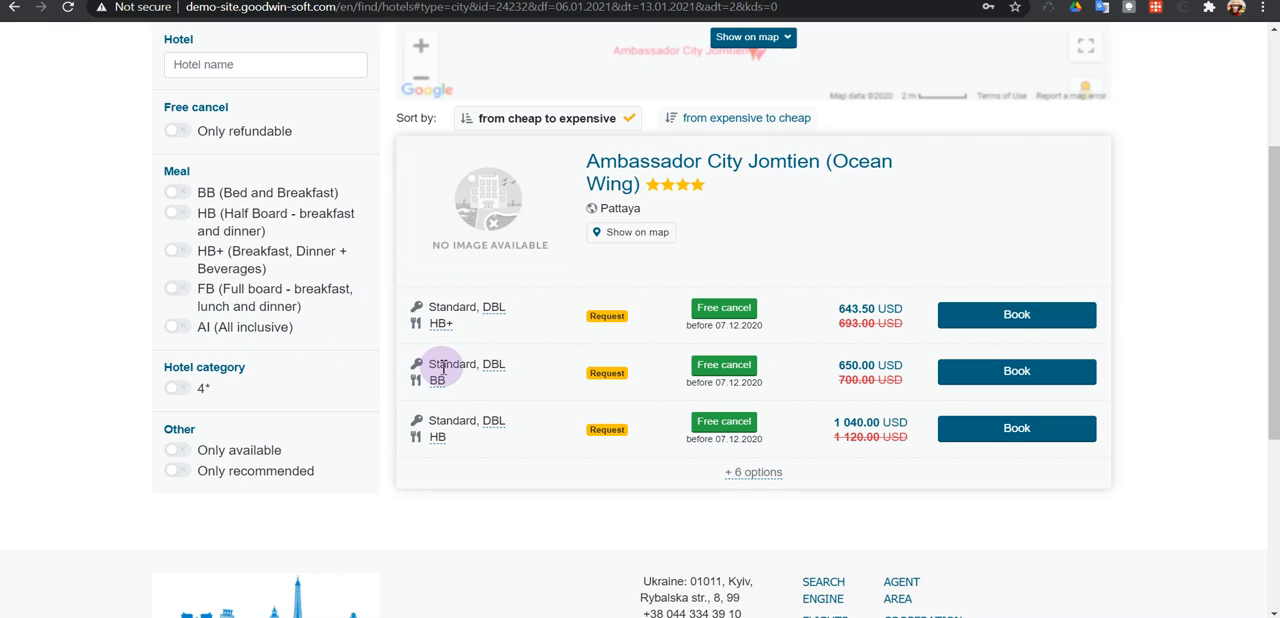
{"action": "mouse_move", "coordinate": [446, 390]}
{"action": "mouse_move", "coordinate": [446, 447]}
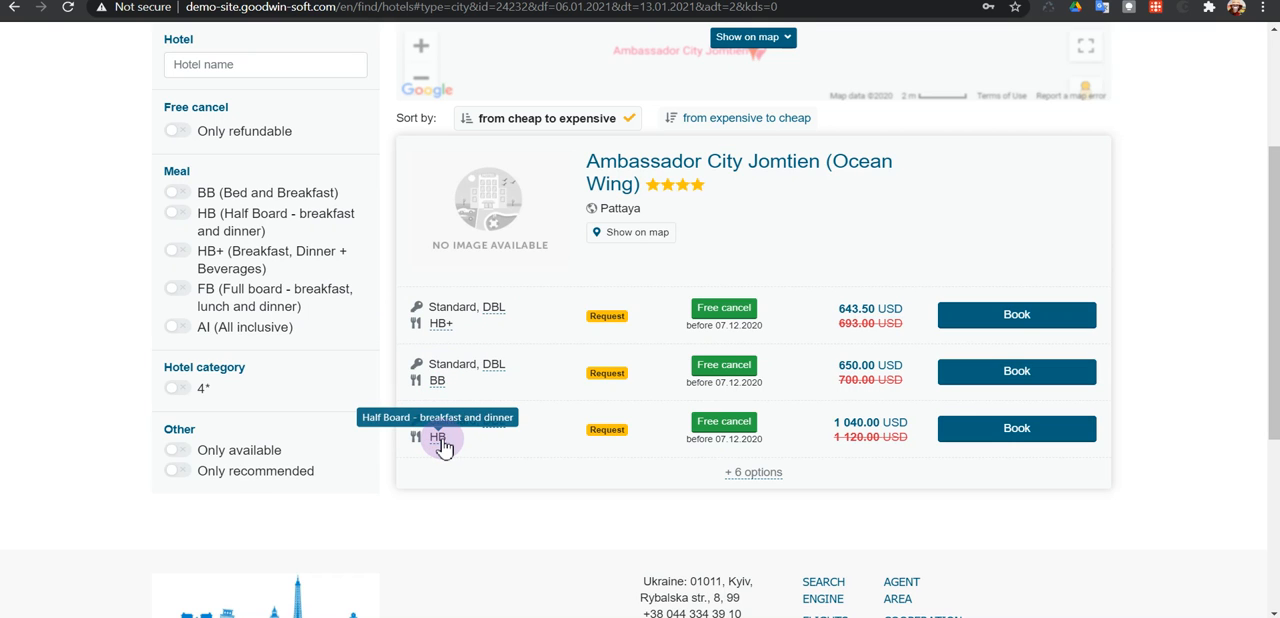
{"action": "scroll", "coordinate": [523, 337], "scroll_direction": "up", "scroll_amount": 3}
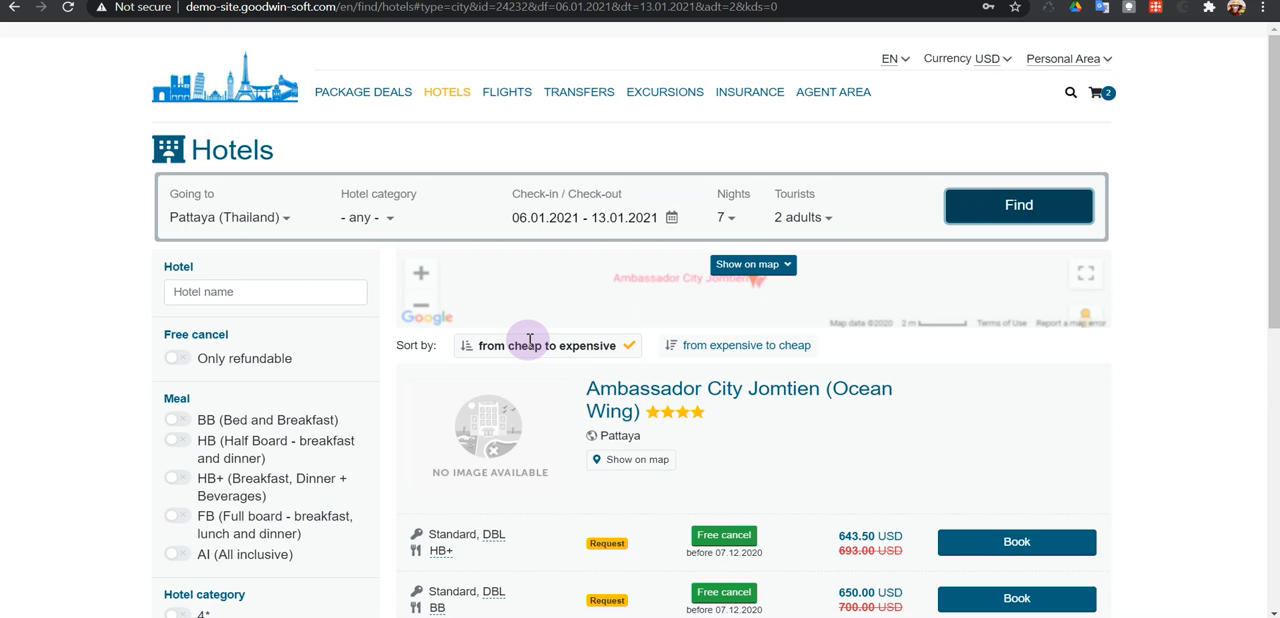